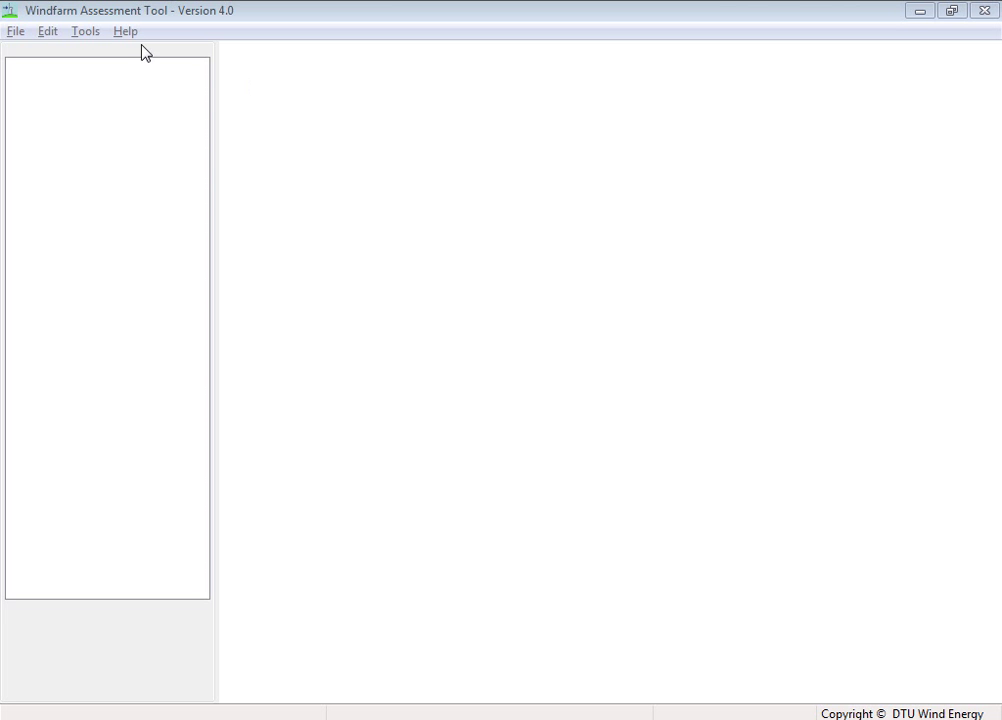
Create a standard WAT project from the WAsP-WEng turbine results workbook with the Vestas V39 (500 kW) power curve
click(19, 33)
mouse_move(40, 55)
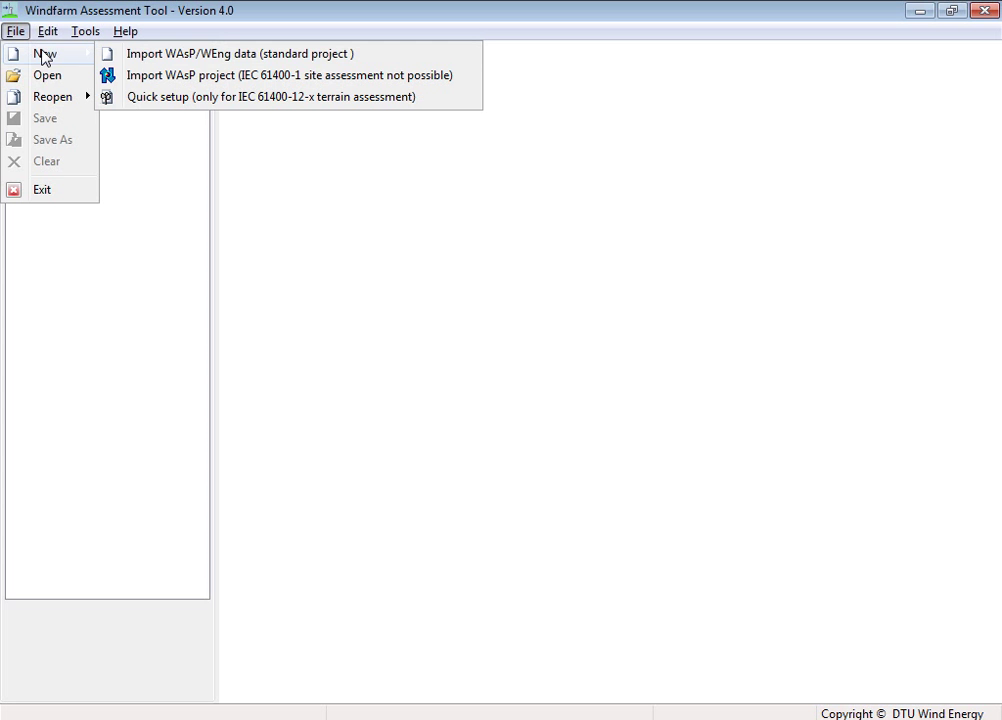
click(320, 56)
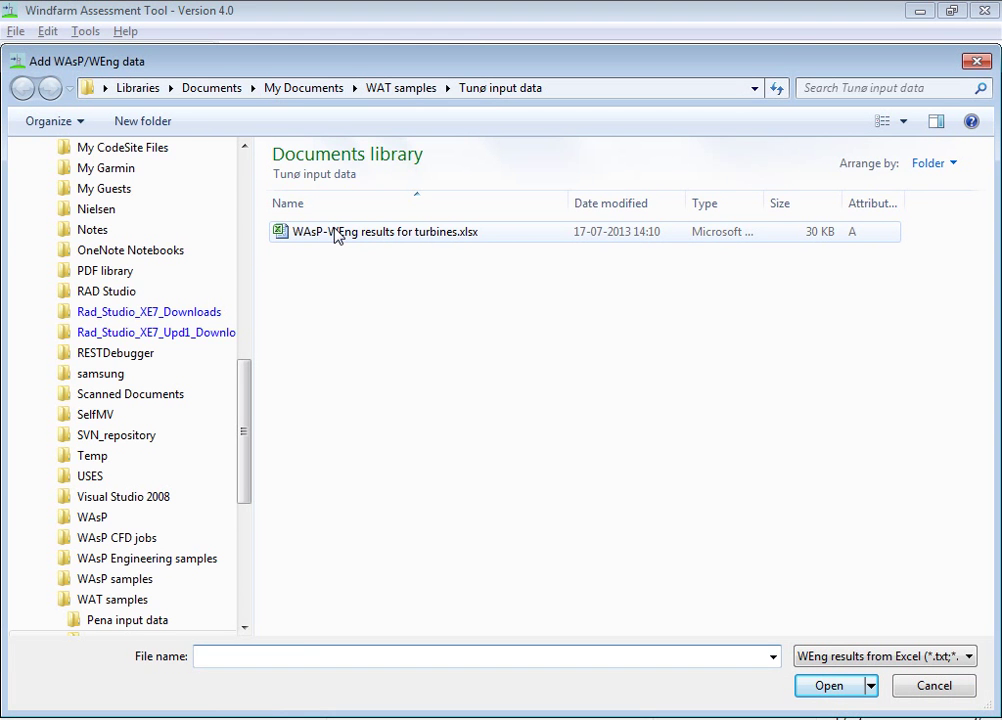
double_click(337, 233)
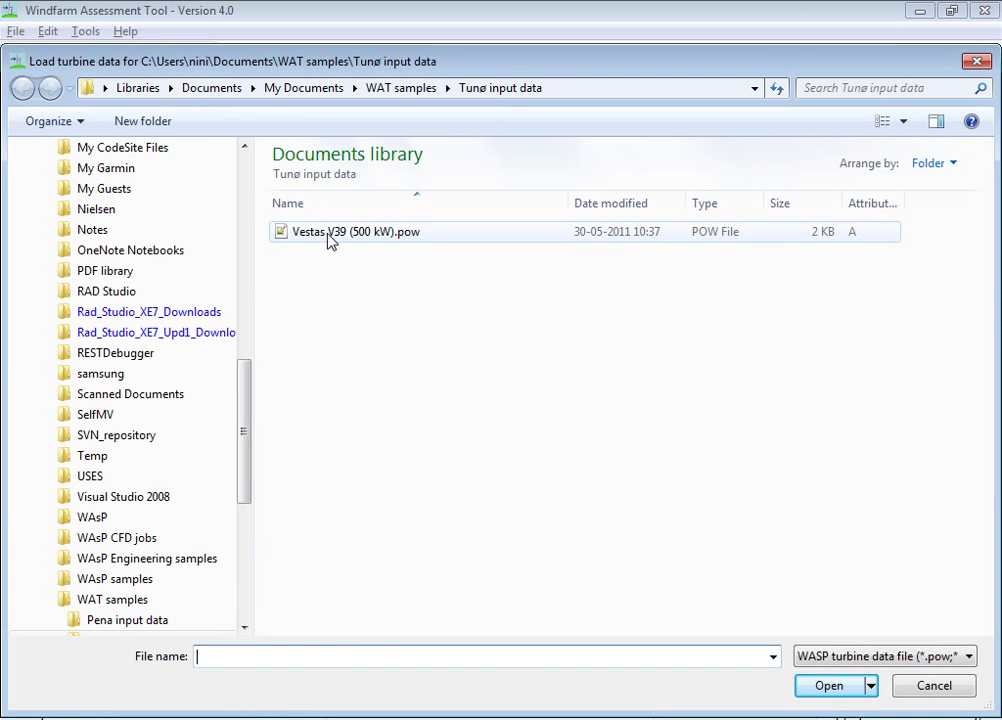
double_click(330, 240)
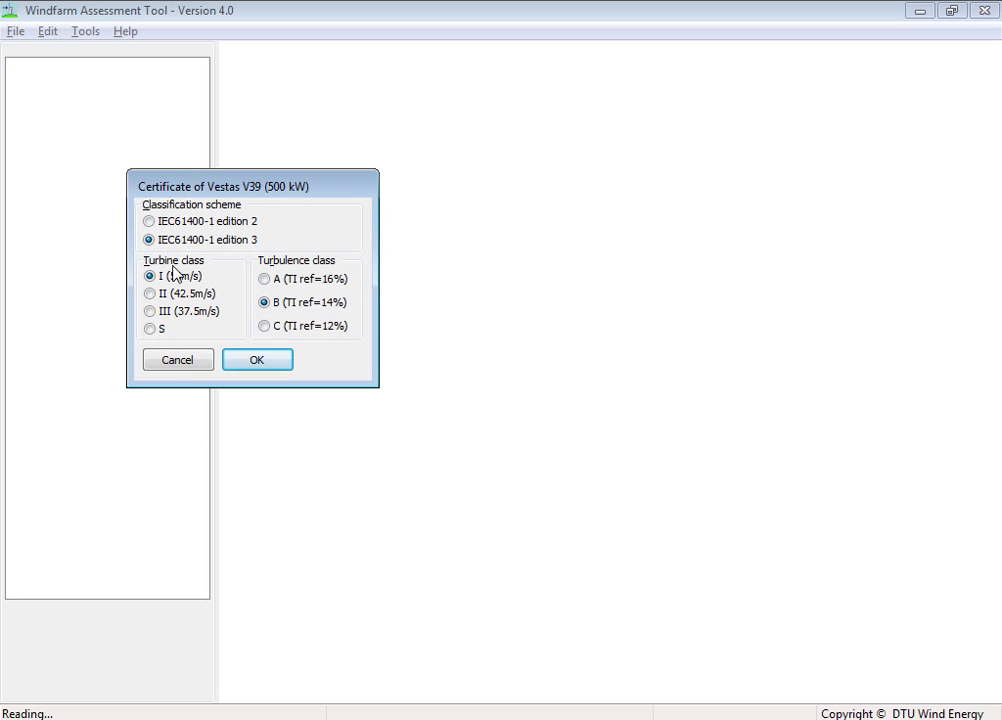
Switch to another open window with Alt+Tab, leaving the Vestas V39 certificate open
key(alt+Tab)
key(alt+Tab)
key(alt+Tab)
key(alt+Tab)
key(alt+Tab)
key(alt+Tab)
key(alt+Tab)
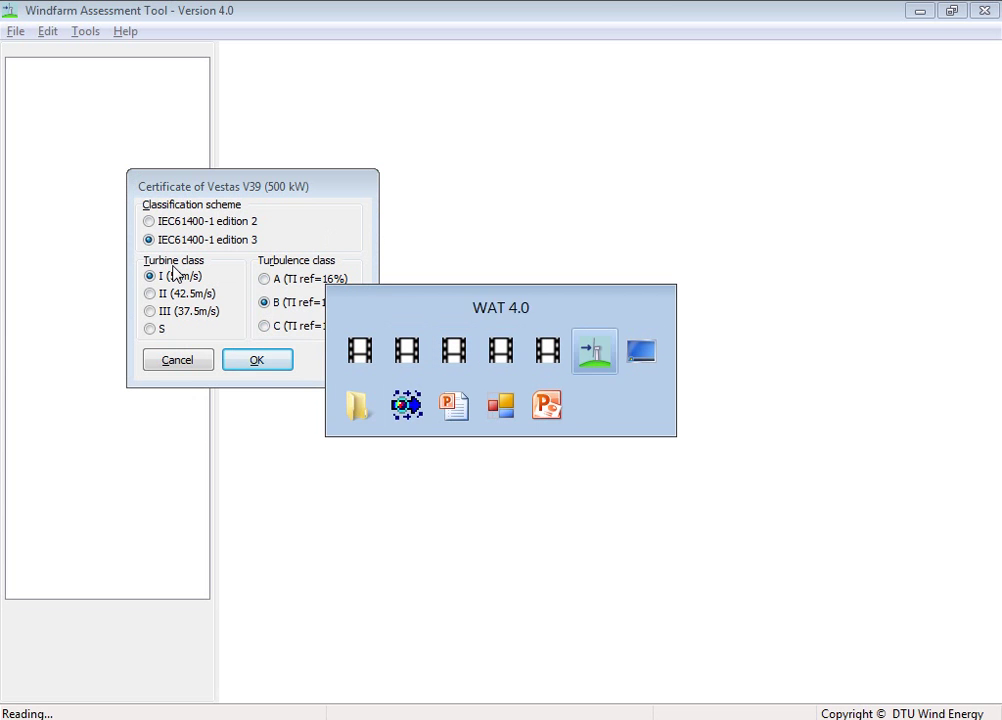
key(alt+Tab)
key(alt+Tab)
key(alt+Tab)
key(alt+Tab)
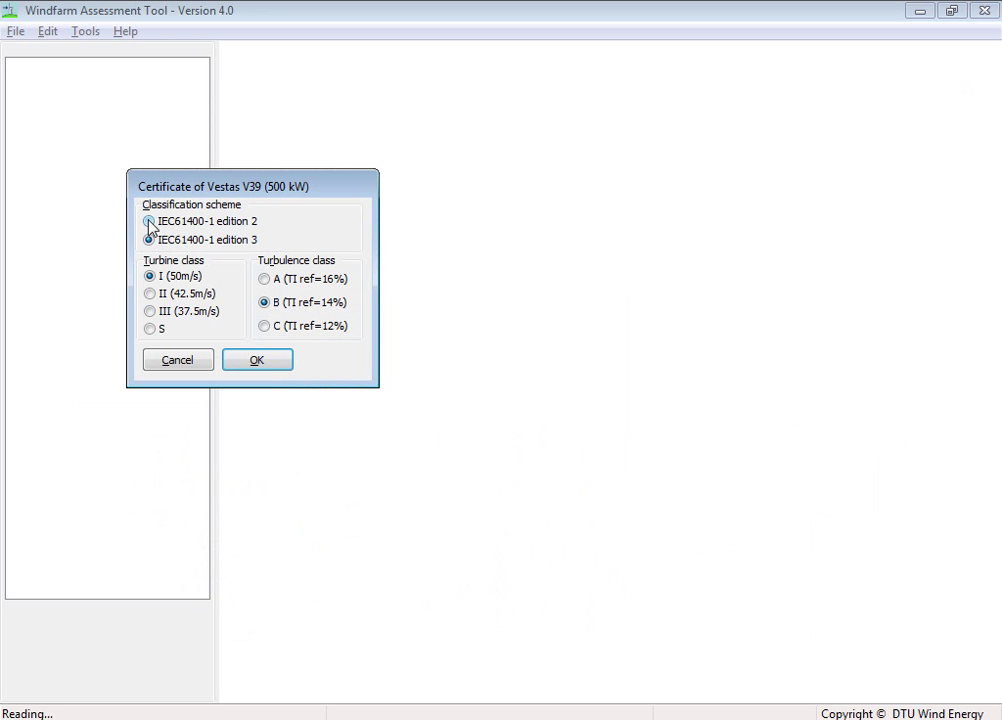
Change the turbine certificate to IEC61400-1 edition 2, keeping class I and turbulence B, and accept it
click(149, 222)
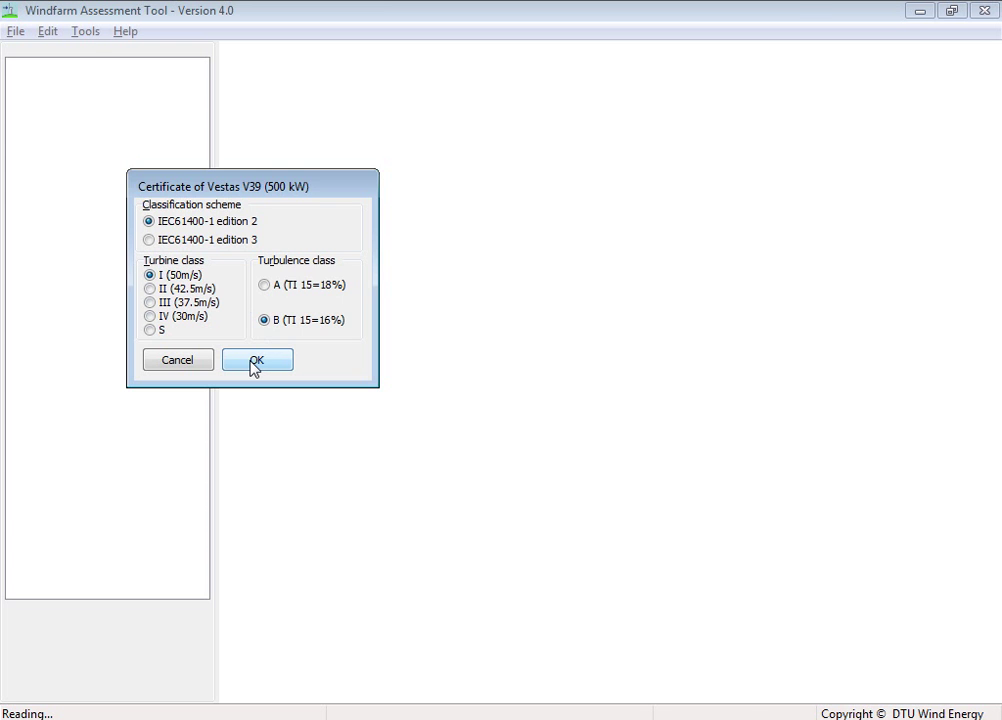
click(254, 366)
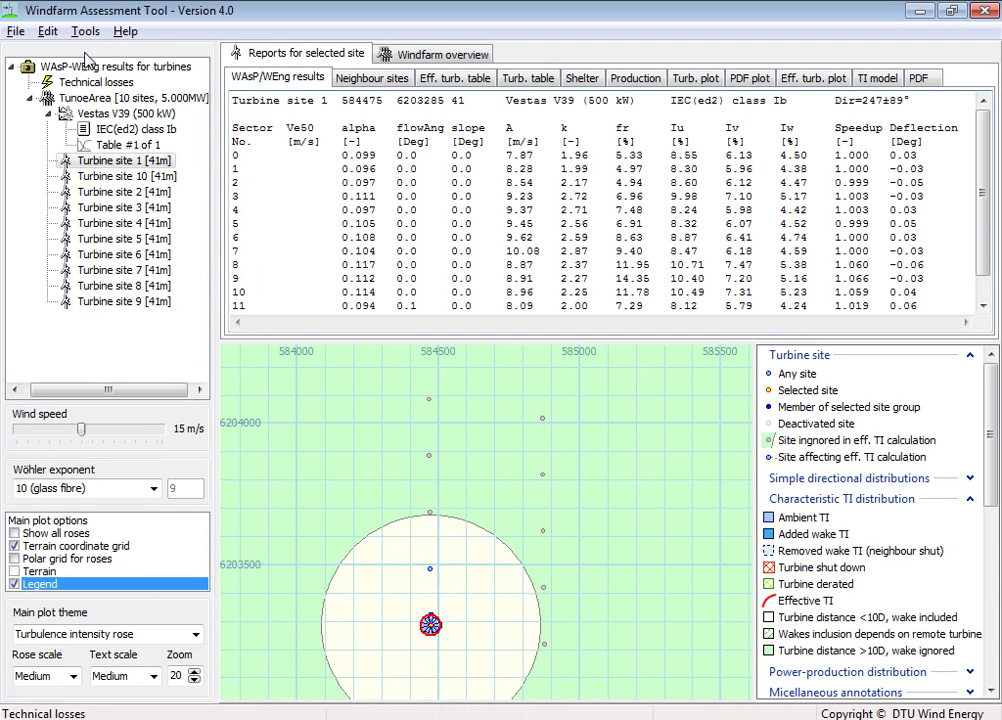
Add the Tunø elevation map.grd terrain grid and acknowledge the grid resolution warning
click(45, 31)
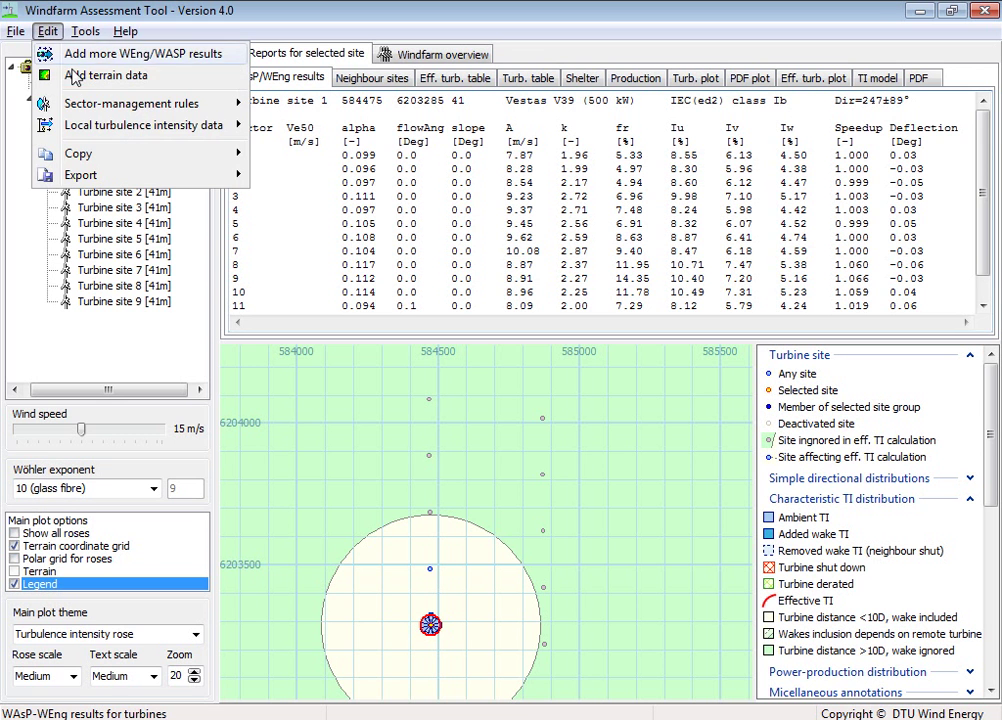
click(73, 84)
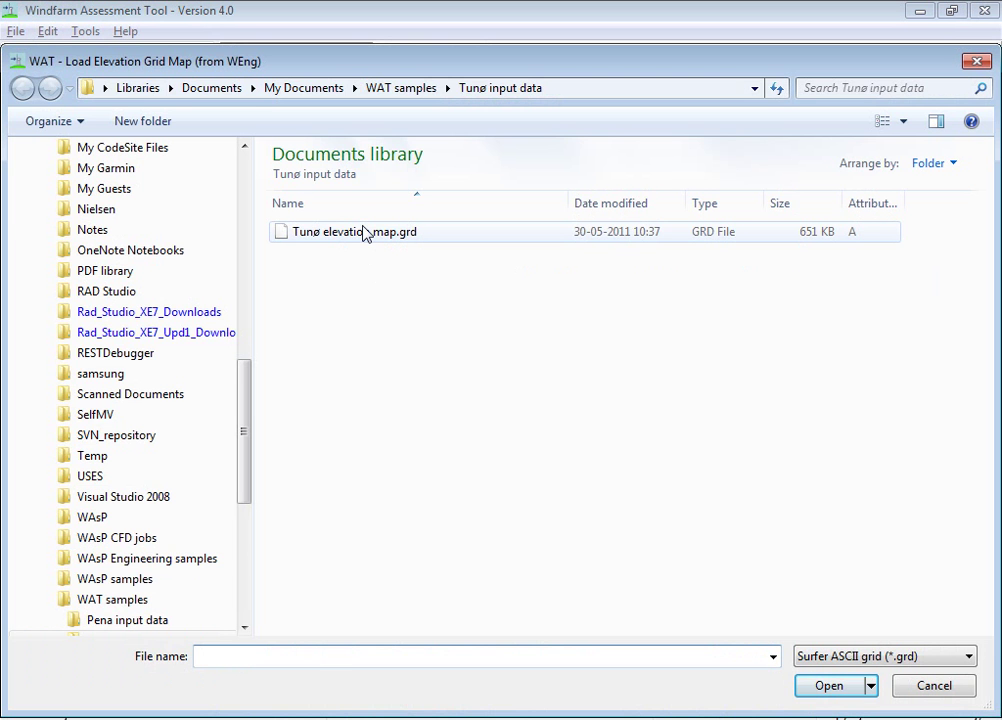
double_click(363, 232)
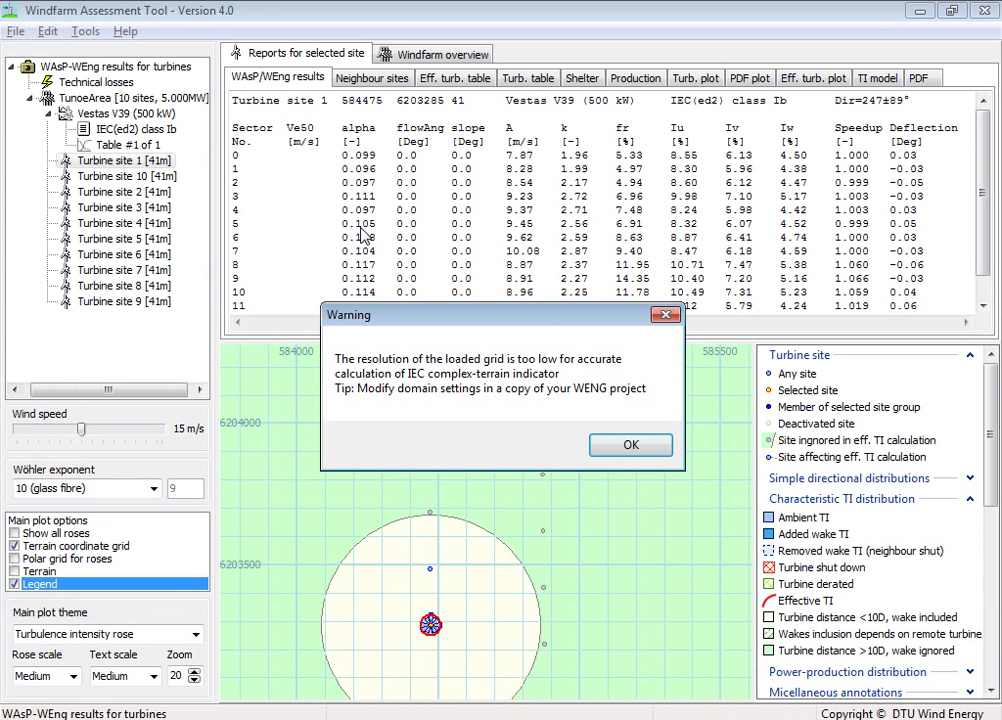
click(634, 443)
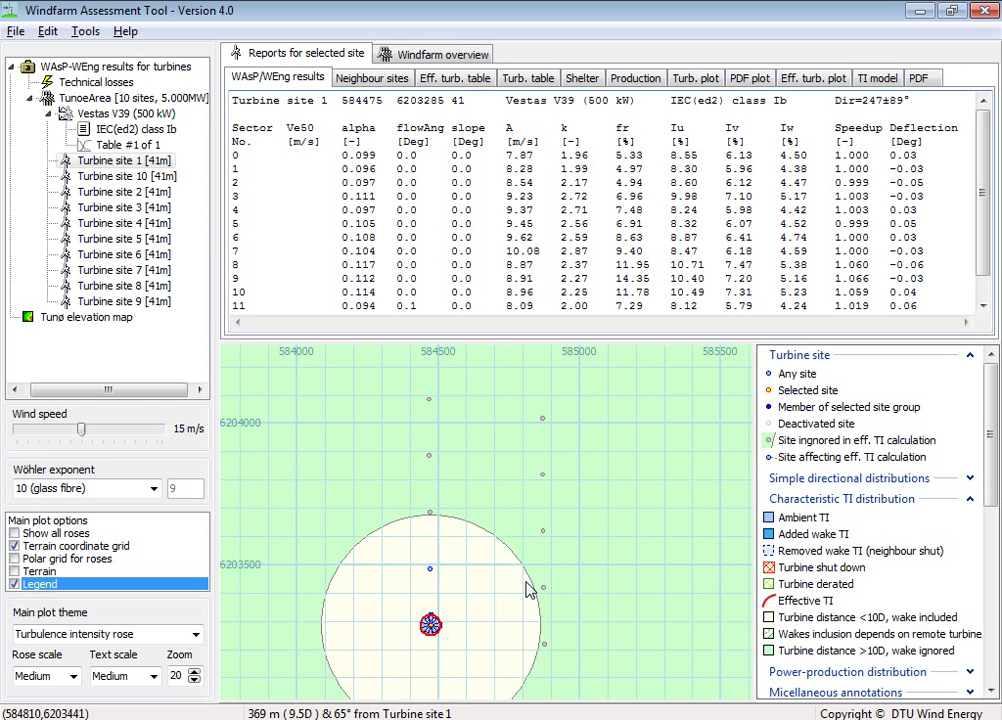
In WAsP Engineering, open the Tunø vector map in an enlarged no-grid spatial view showing the turbine sites
key(alt+Tab)
key(alt+Tab)
key(alt+Tab)
key(alt+Tab)
key(alt+Tab)
key(alt+Tab)
key(alt+Tab)
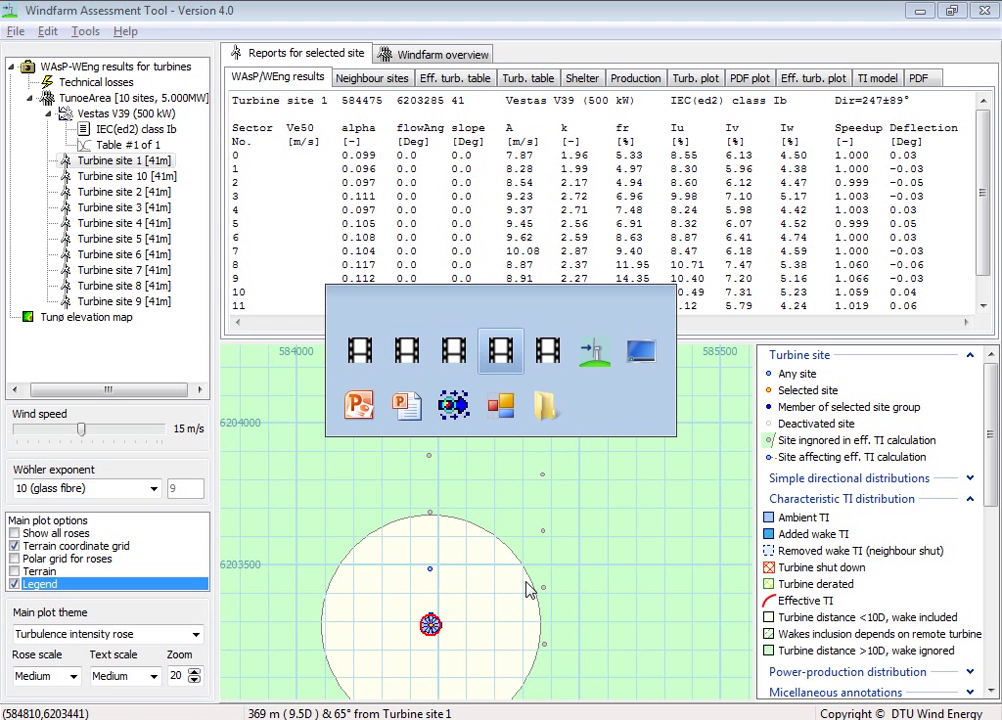
key(alt+Tab)
key(alt+Tab)
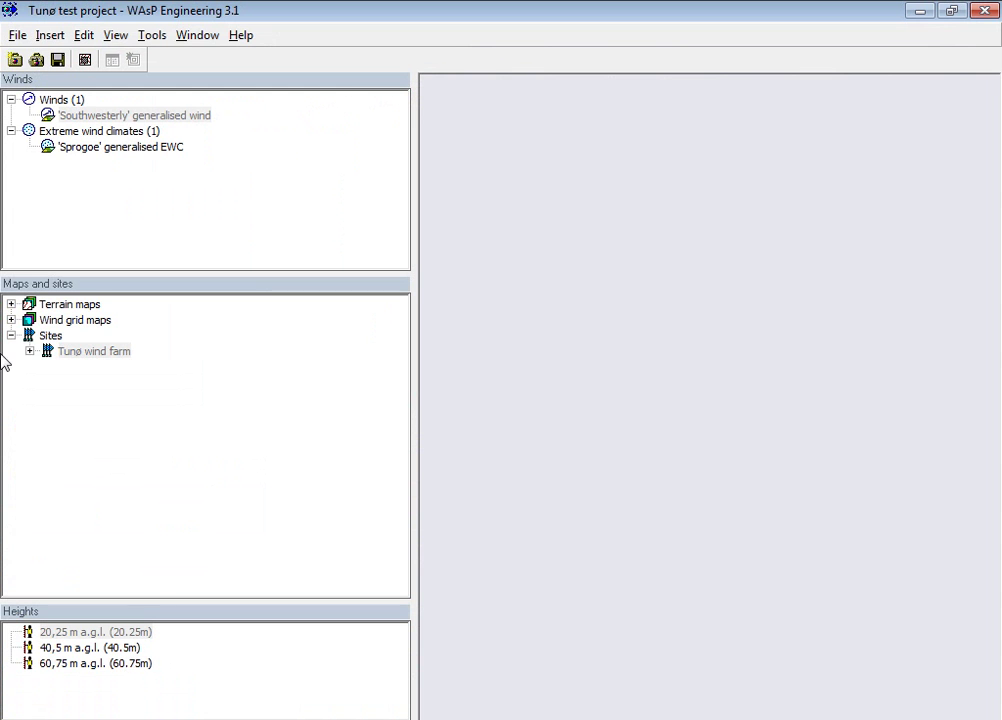
click(12, 305)
click(66, 322)
right_click(66, 322)
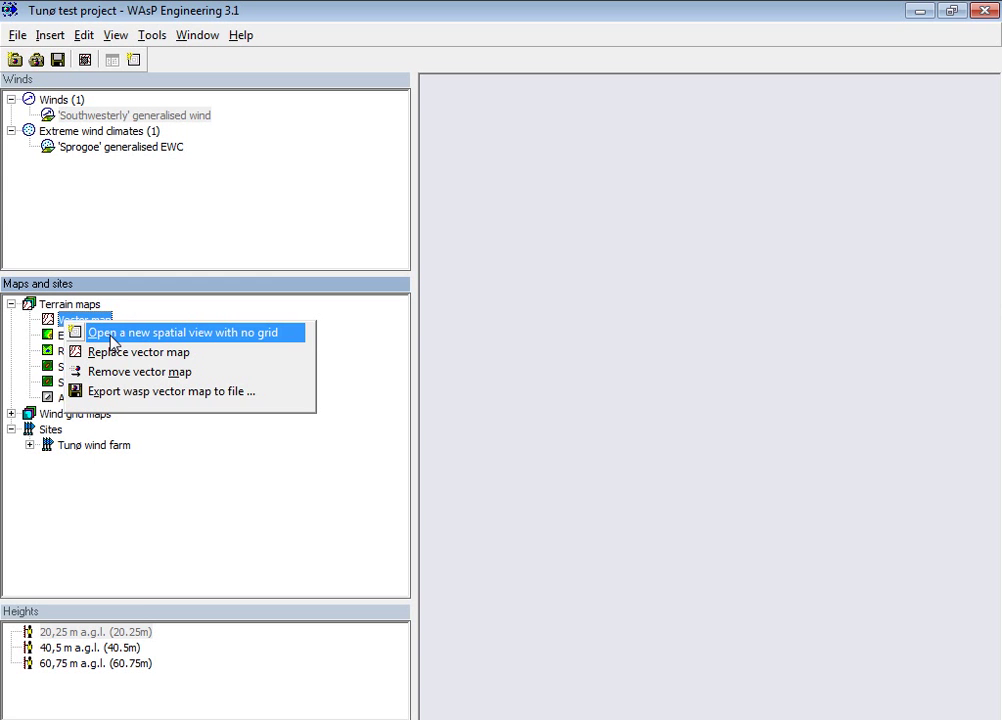
click(106, 333)
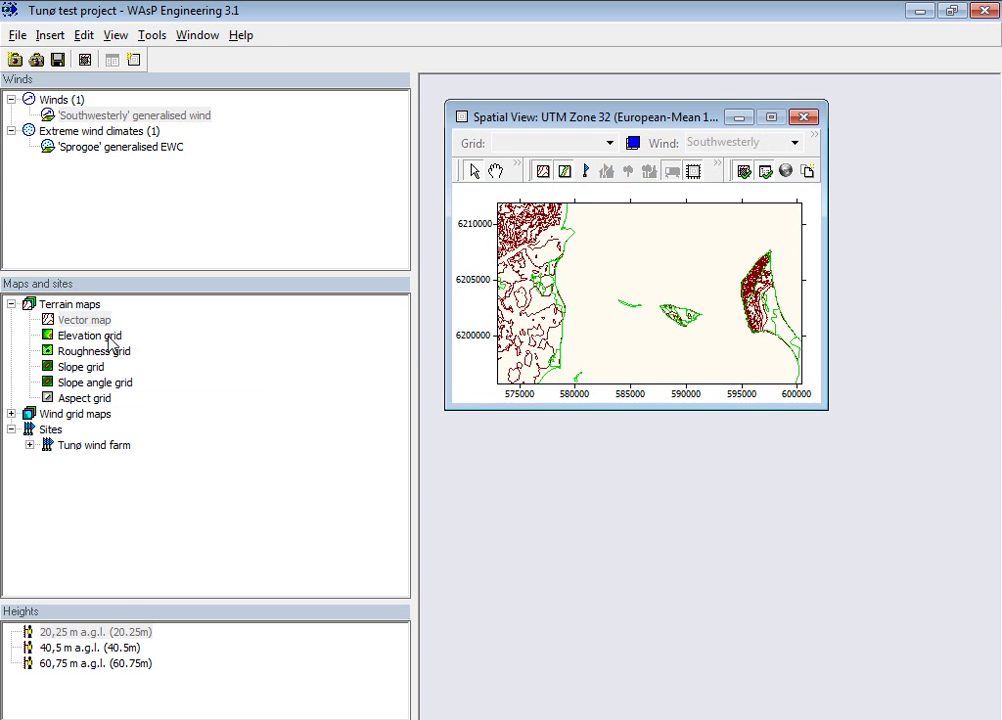
click(586, 171)
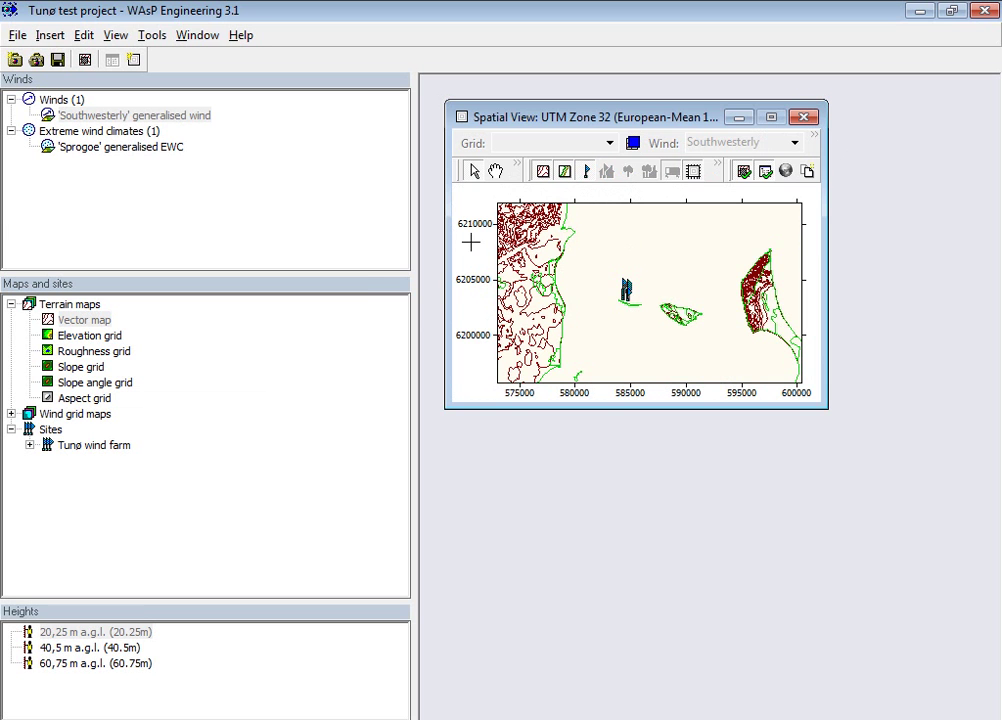
drag(418, 301, 251, 324)
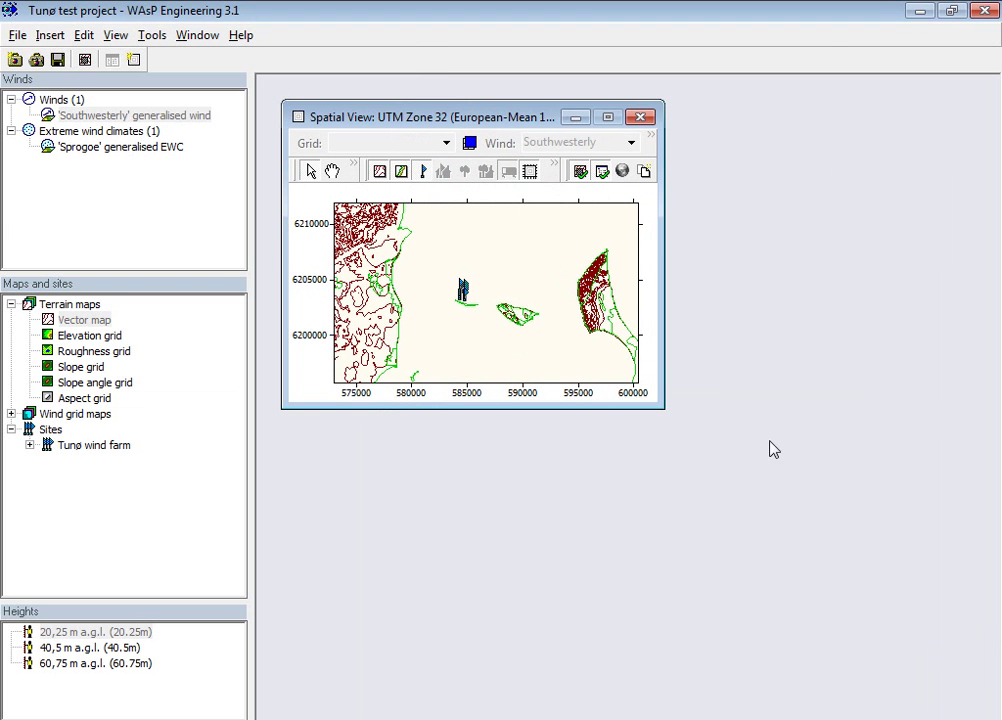
drag(653, 407, 987, 606)
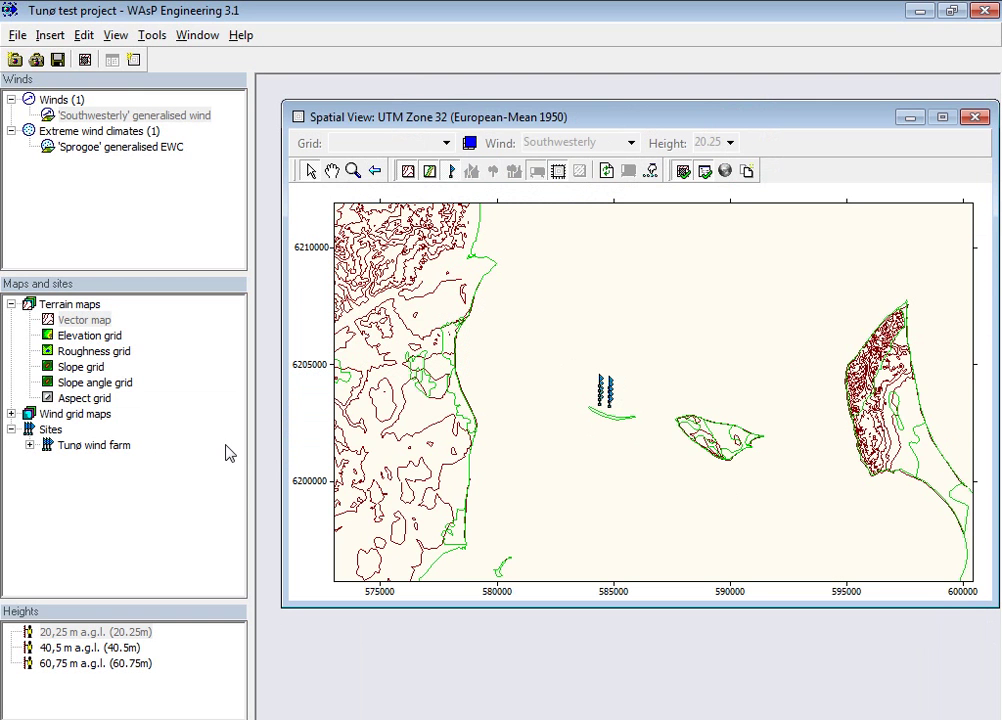
Save the Tunø wind farm's 10 sites as 'Sites from Tunø wind farm.txt' in Site locations (*.txt) format
click(73, 450)
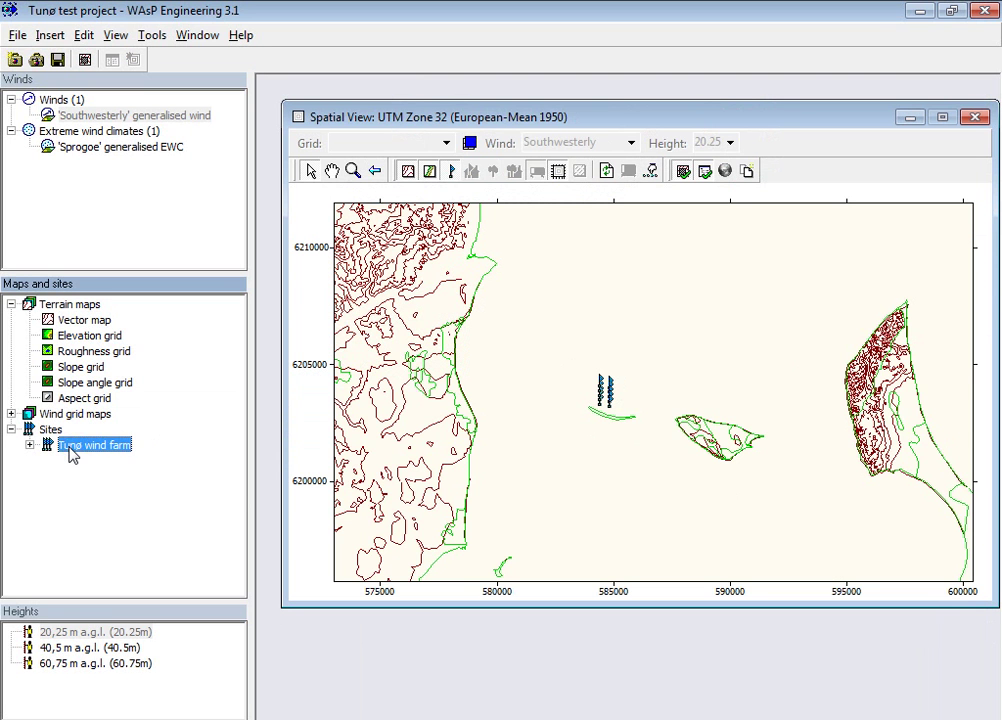
right_click(73, 452)
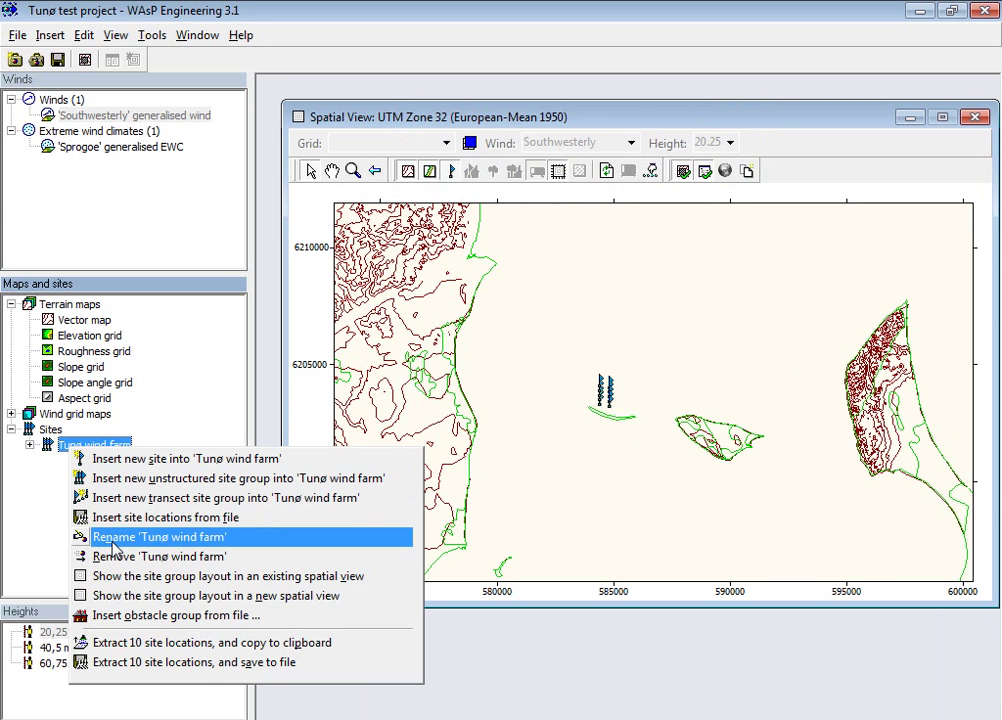
click(118, 664)
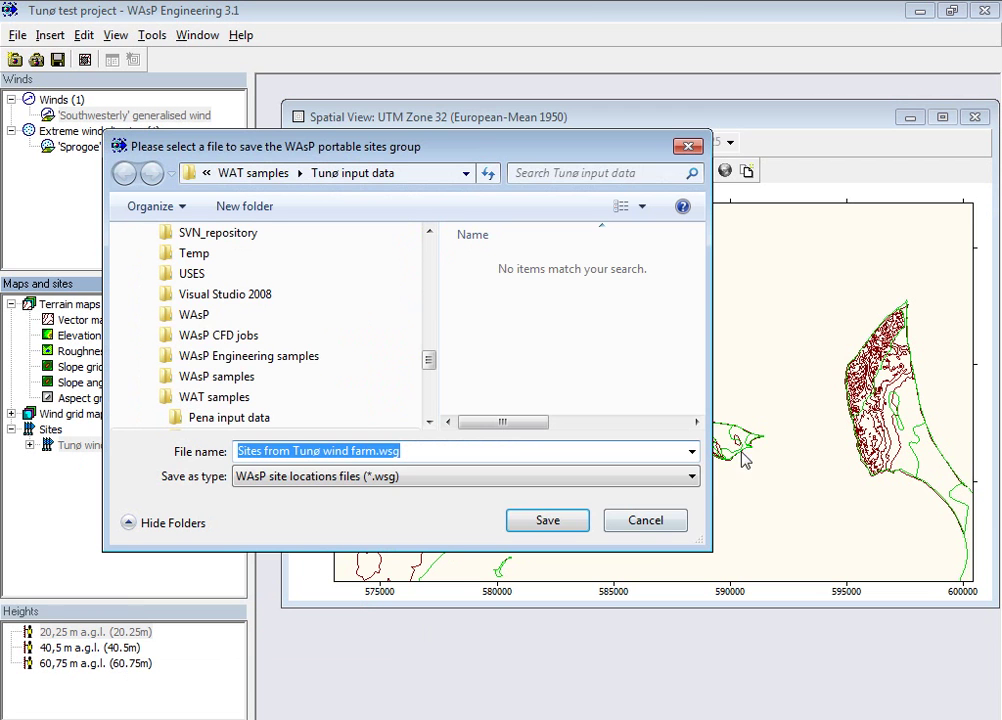
click(691, 476)
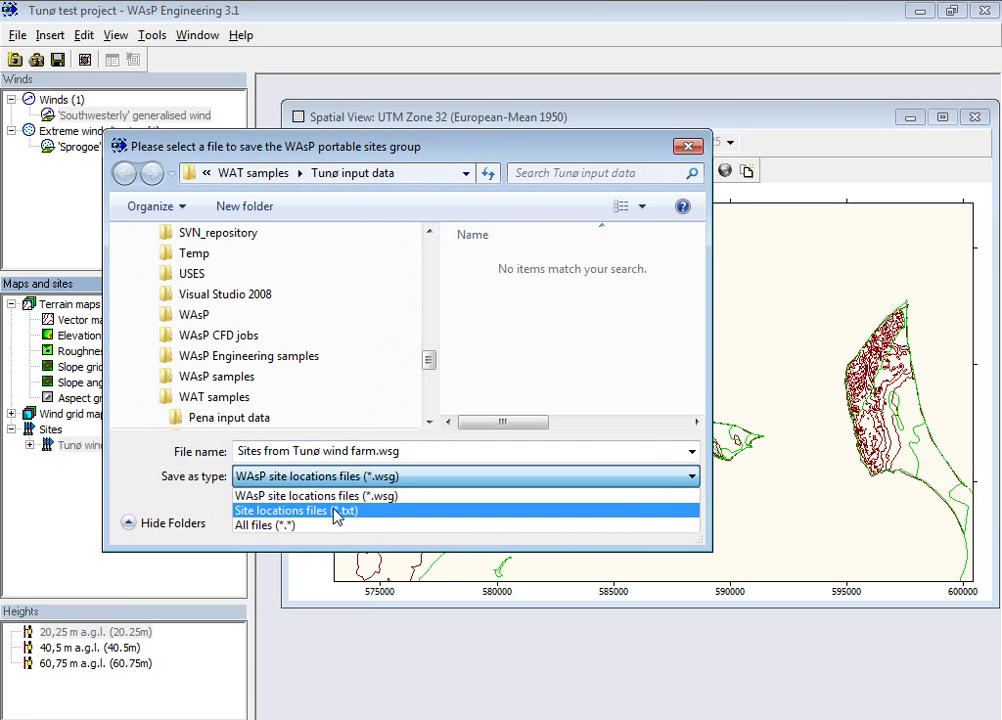
click(333, 511)
click(560, 520)
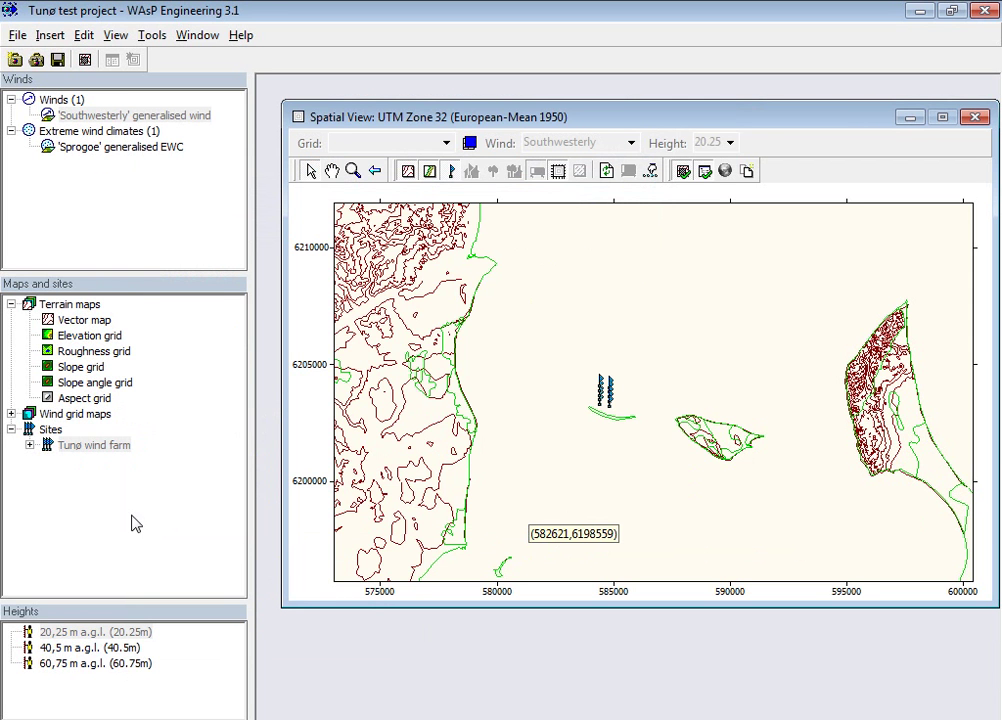
Copy the Tunø wind farm's 10 site locations and insert them into Sites as a new group
right_click(69, 450)
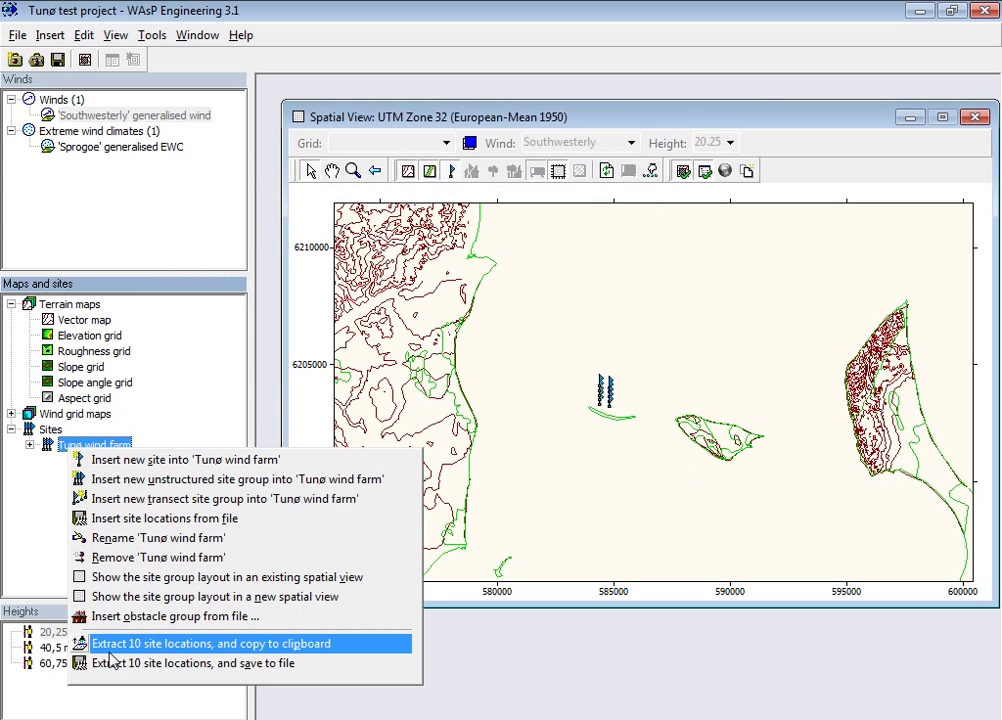
click(110, 645)
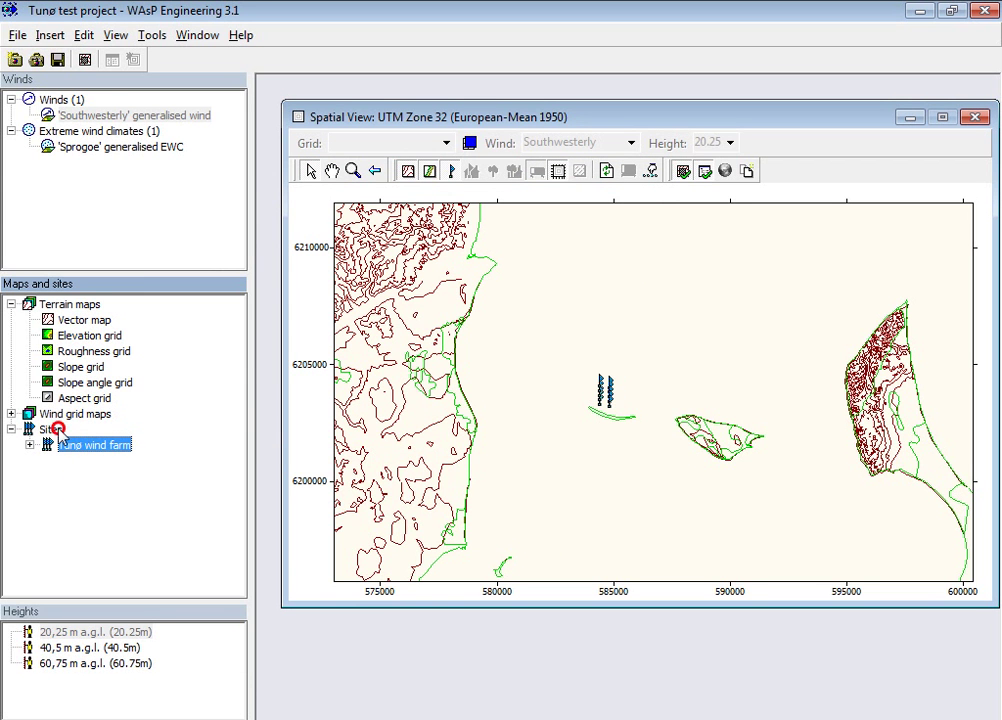
click(55, 430)
right_click(60, 432)
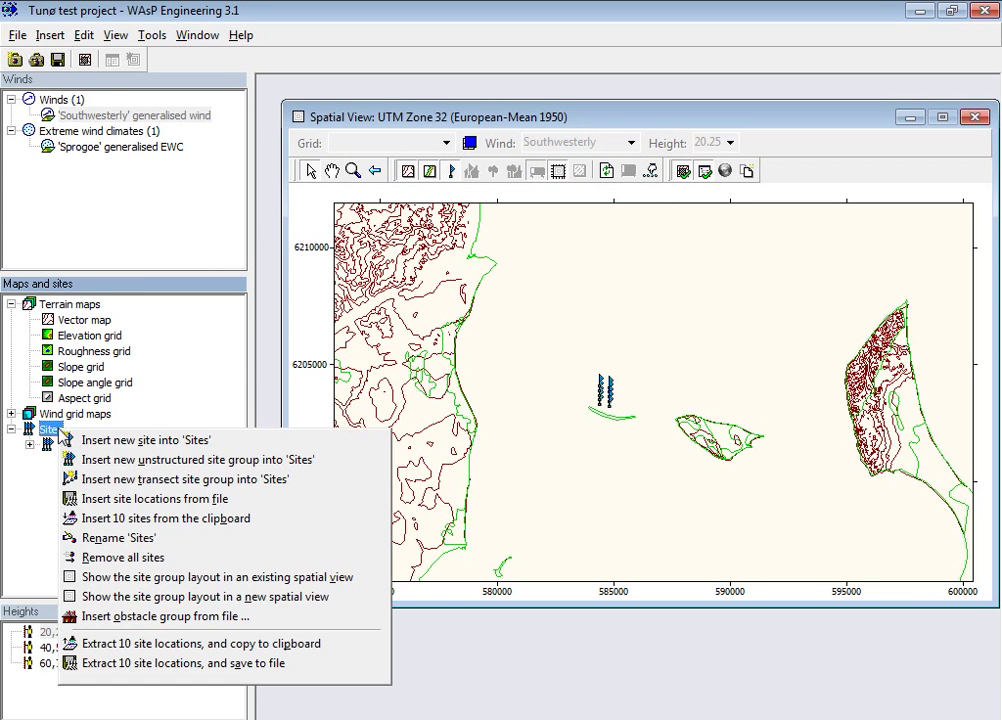
click(103, 527)
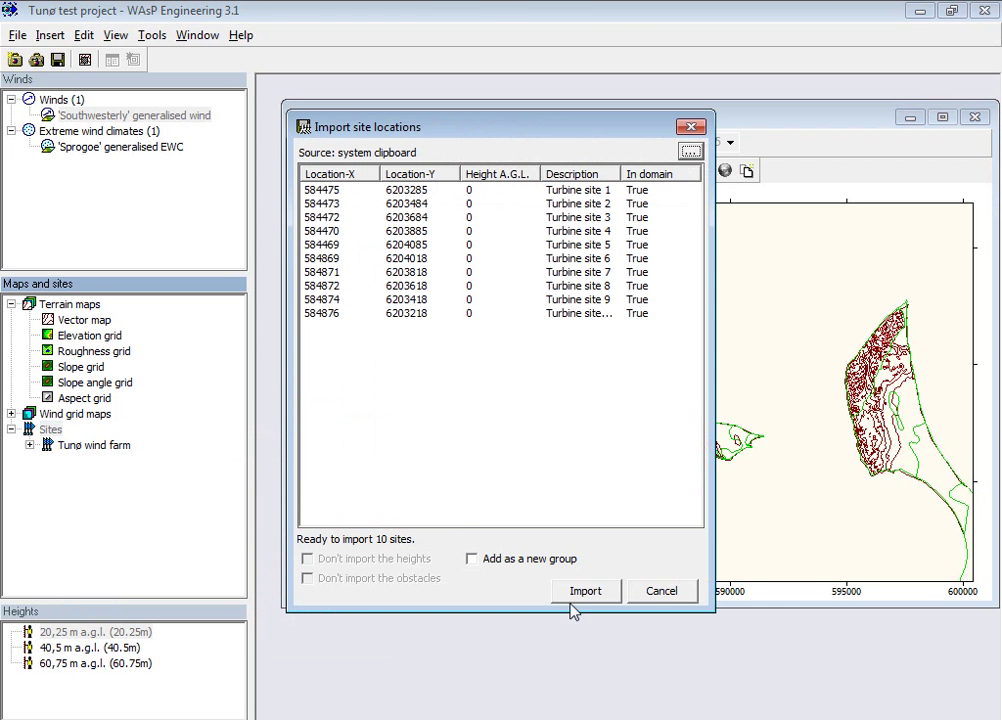
click(471, 559)
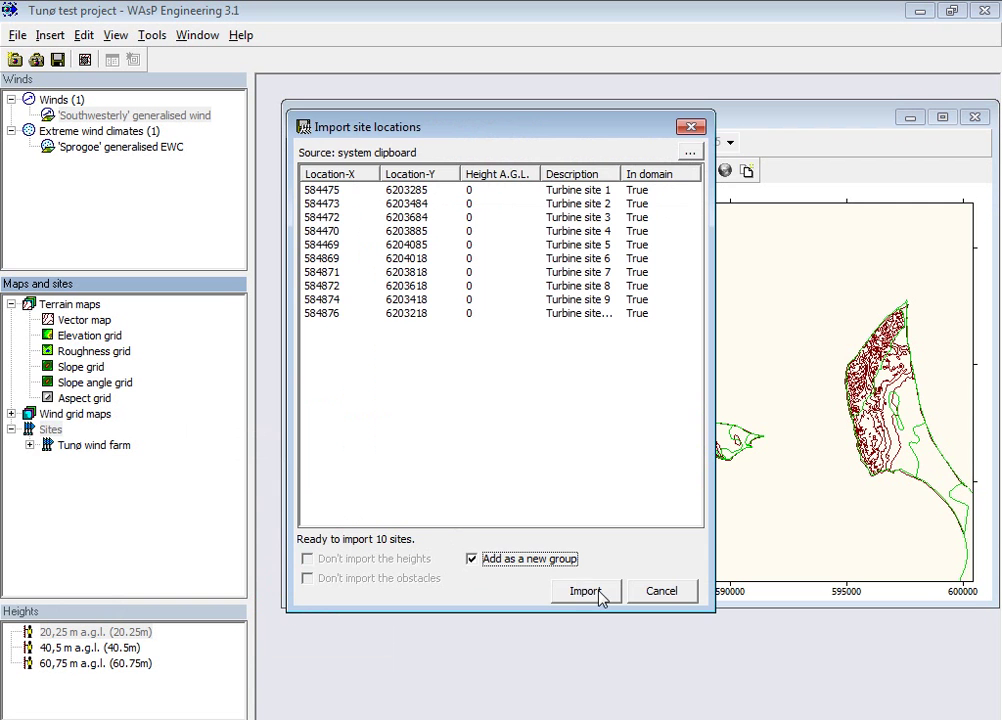
click(585, 591)
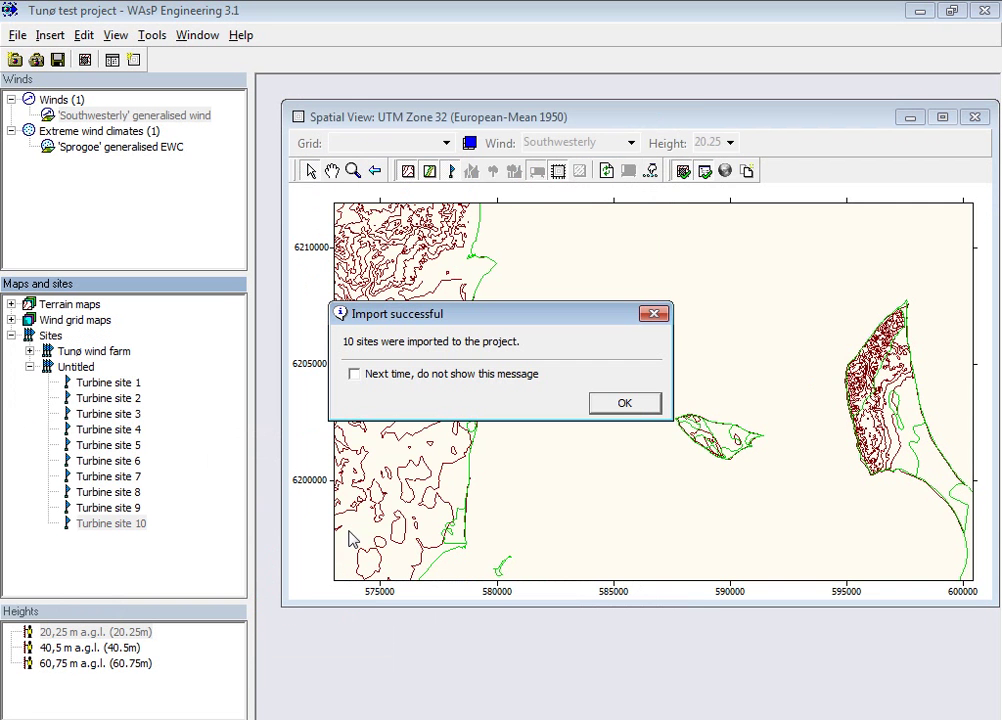
Rename the imported Untitled group to 'reduced'
click(628, 403)
click(76, 368)
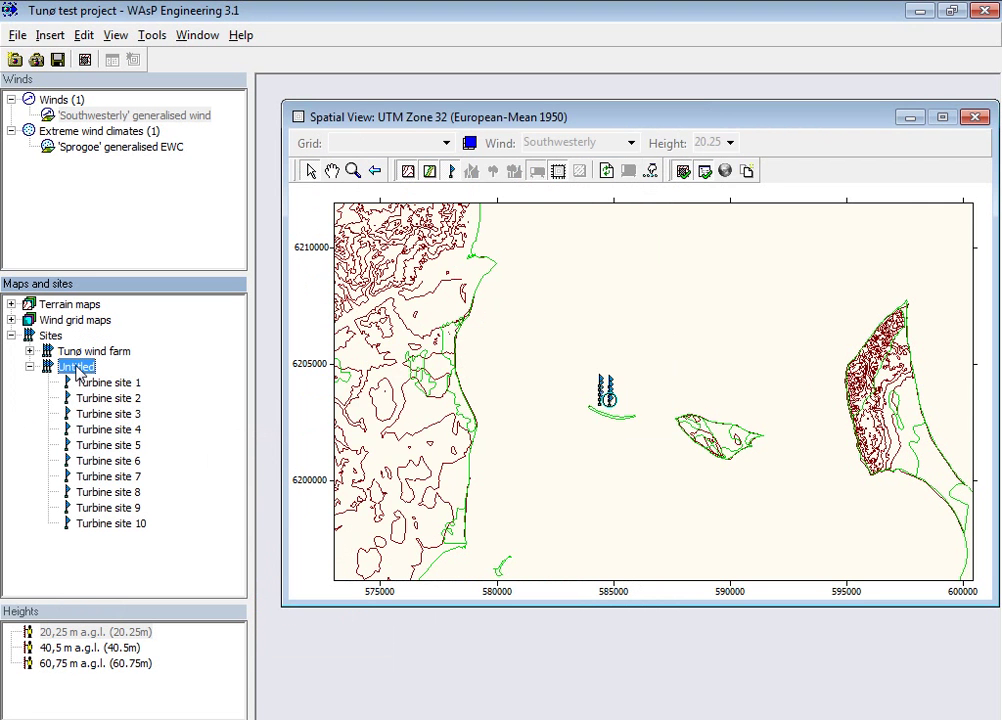
right_click(76, 368)
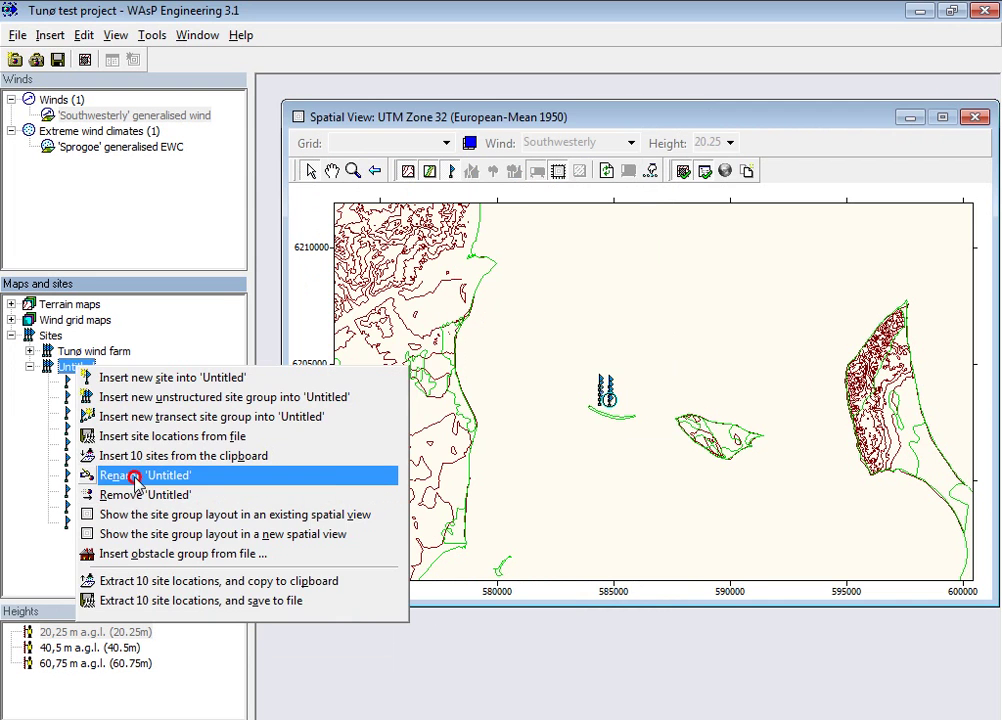
click(135, 477)
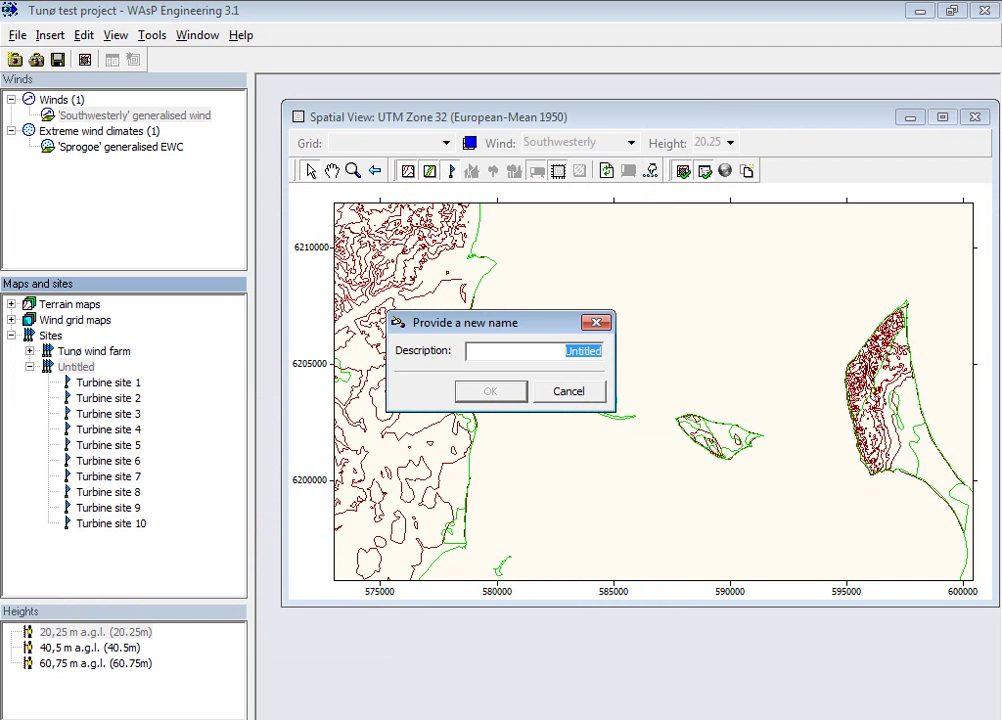
text(reduced)
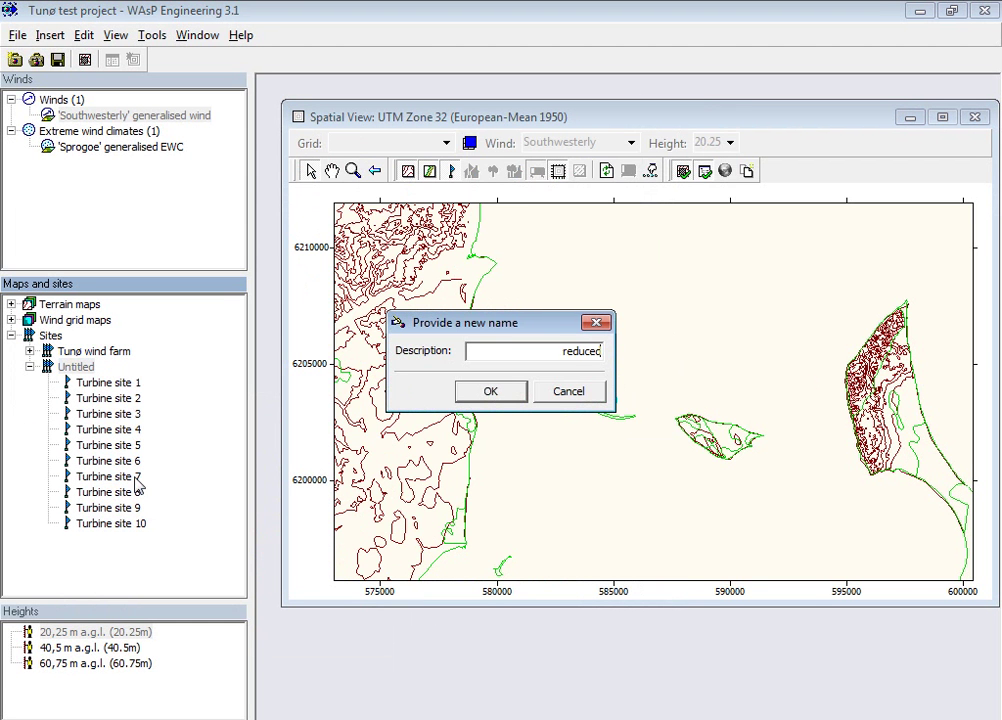
click(515, 391)
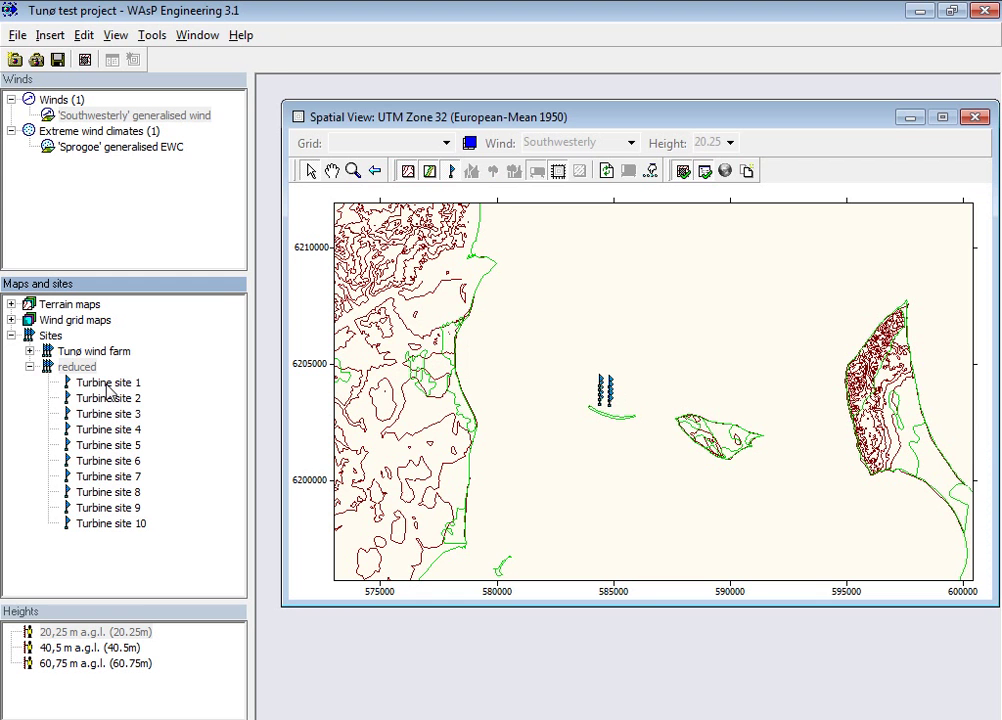
Delete Turbine sites 9, 8, 7, 4, 3 and 2 from the reduced group, keeping sites 1, 5, 6 and 10
click(121, 508)
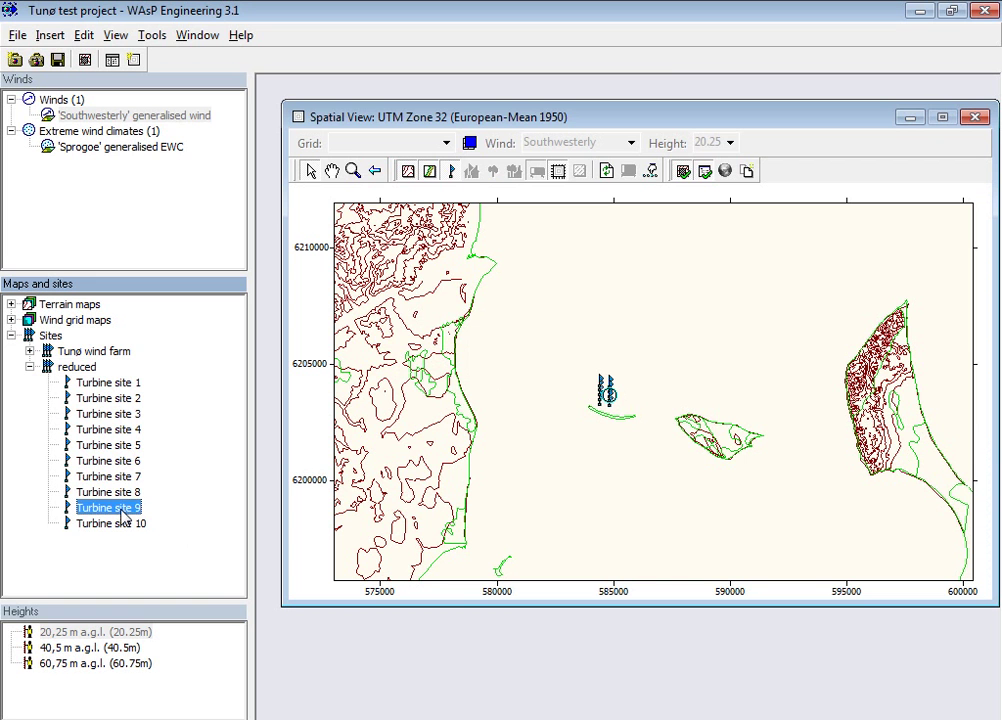
key(Delete)
key(Delete)
key(Delete)
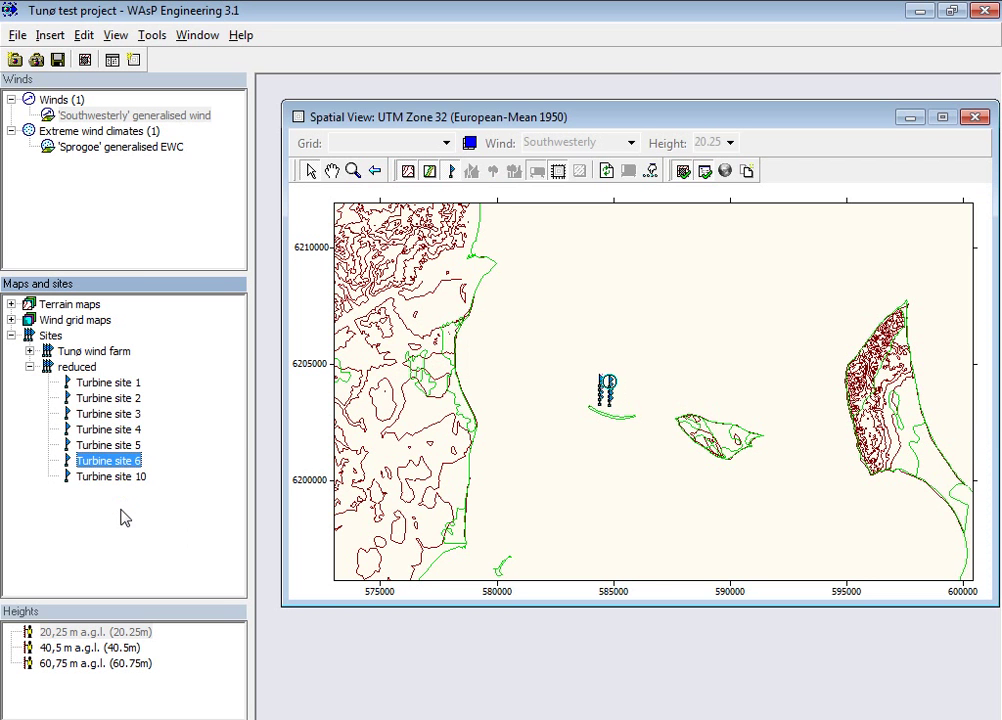
click(90, 429)
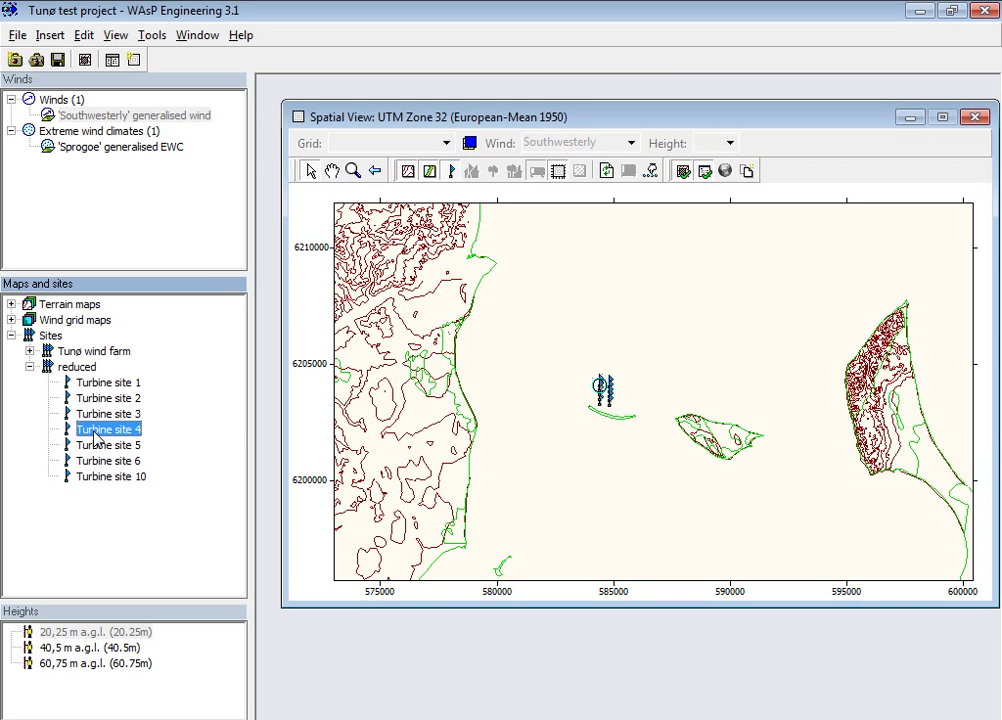
key(Delete)
key(Delete)
key(Delete)
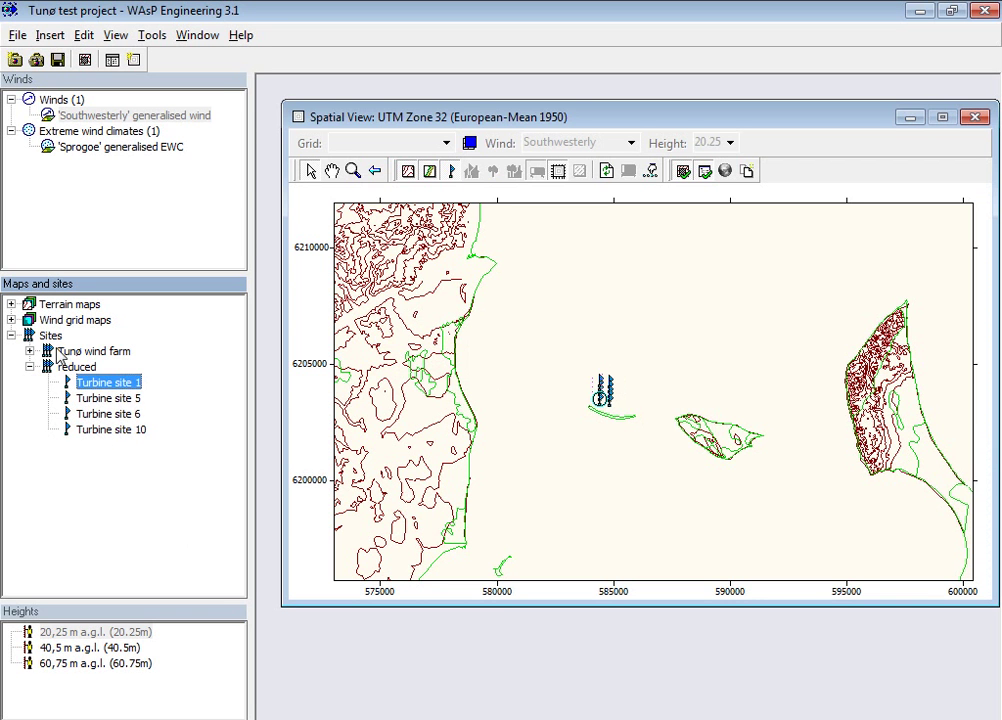
click(73, 352)
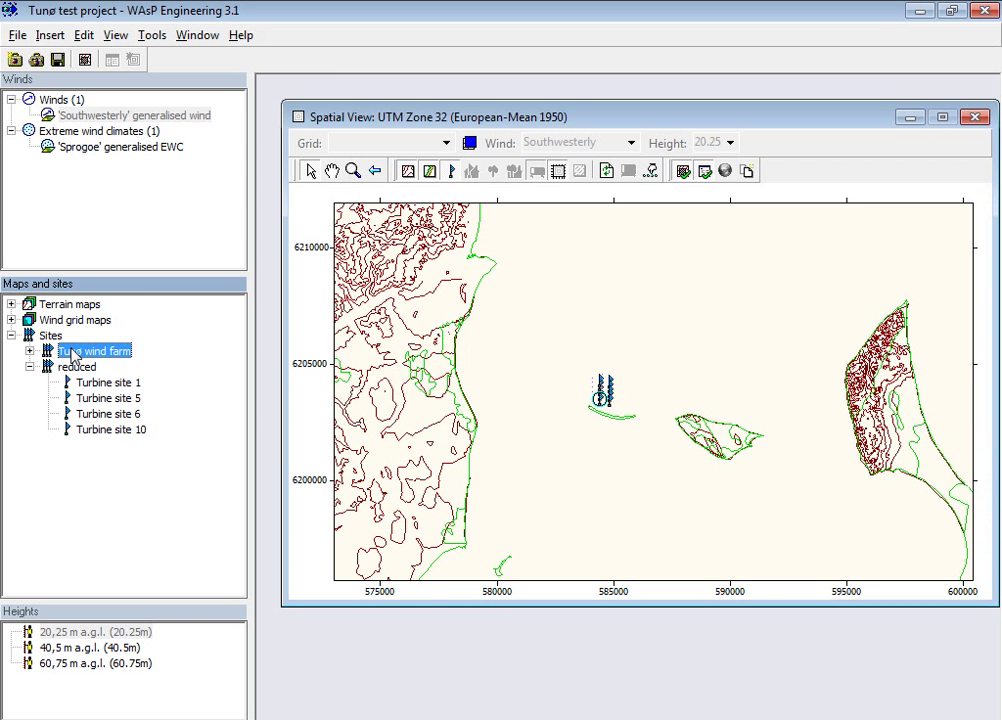
Remove the original Tunø wind farm group from the project
right_click(73, 354)
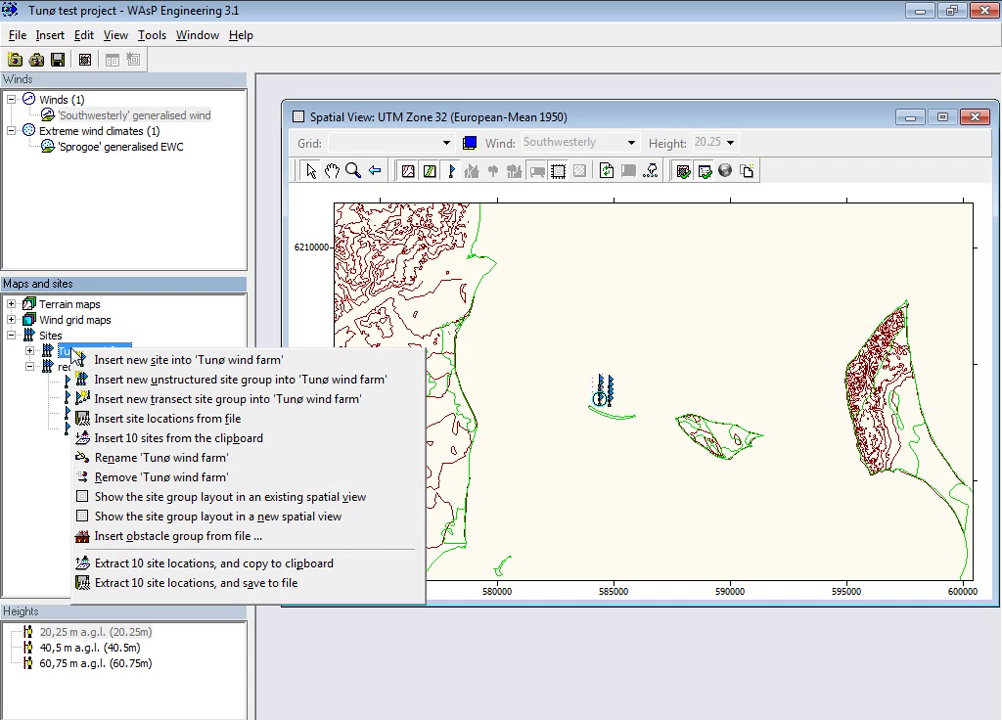
click(121, 478)
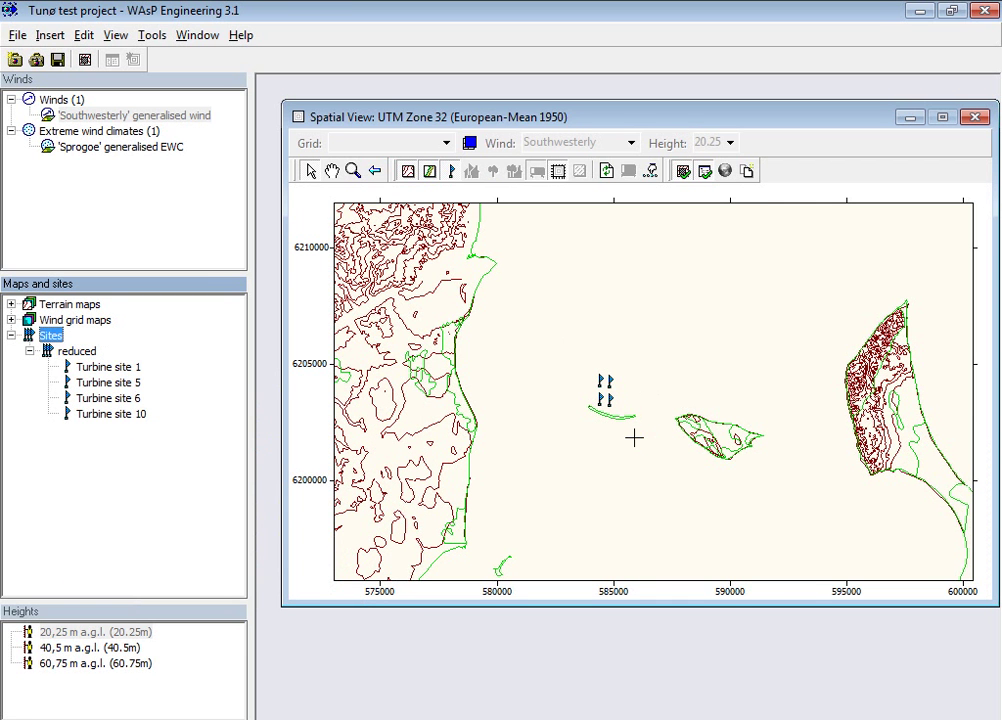
mouse_move(634, 437)
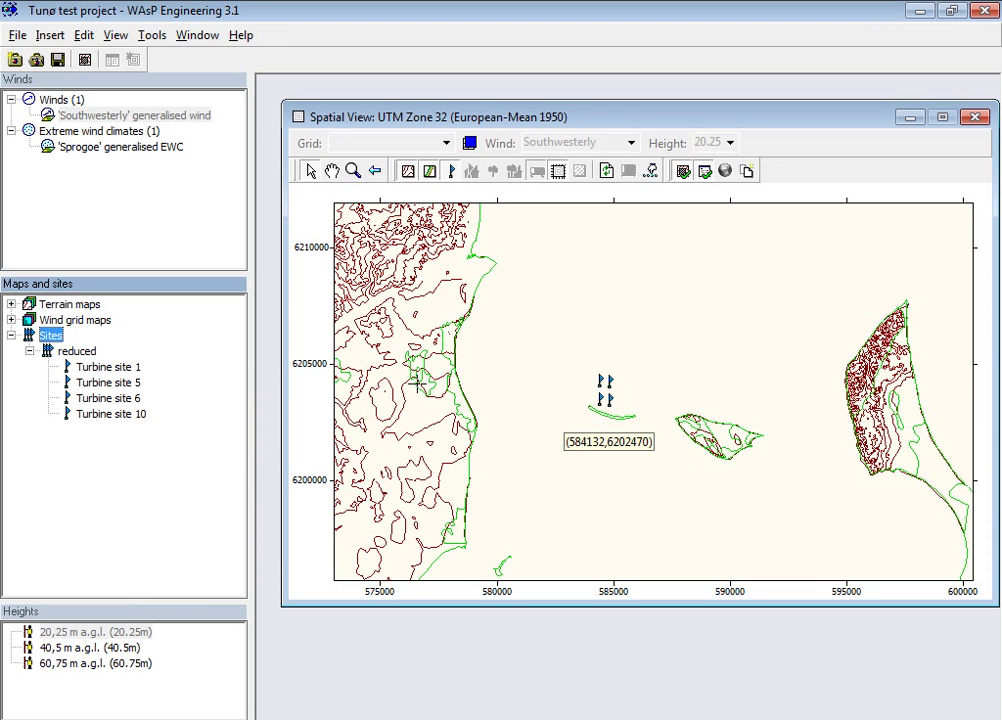
Select the Sprogoe extreme wind climate, the reduced site group and the 40.5 m height
click(90, 148)
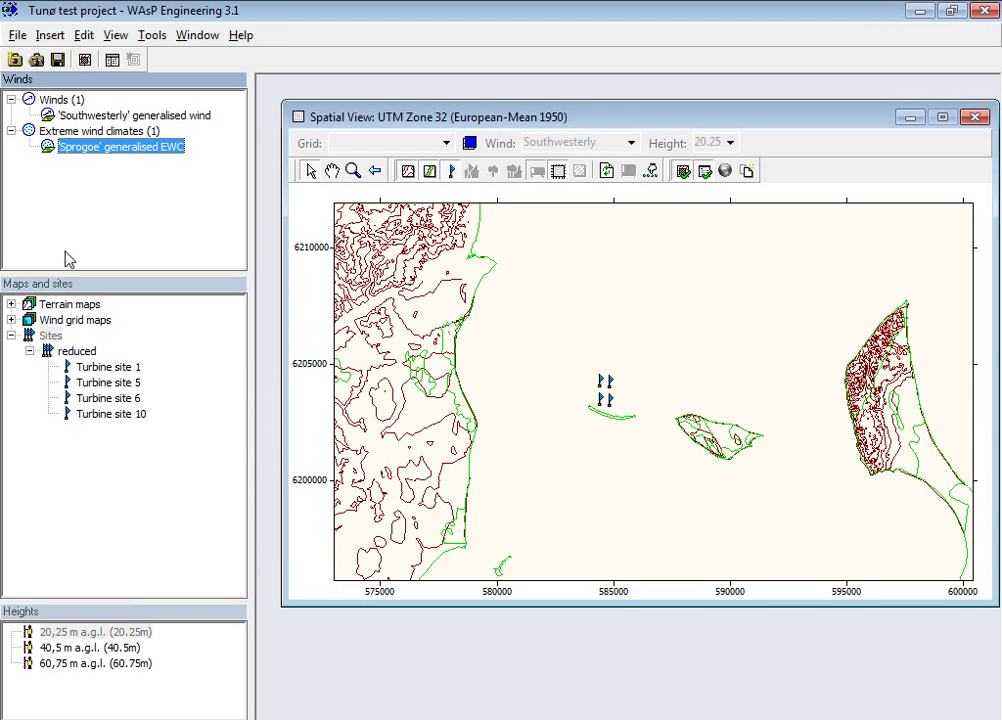
click(68, 352)
click(95, 648)
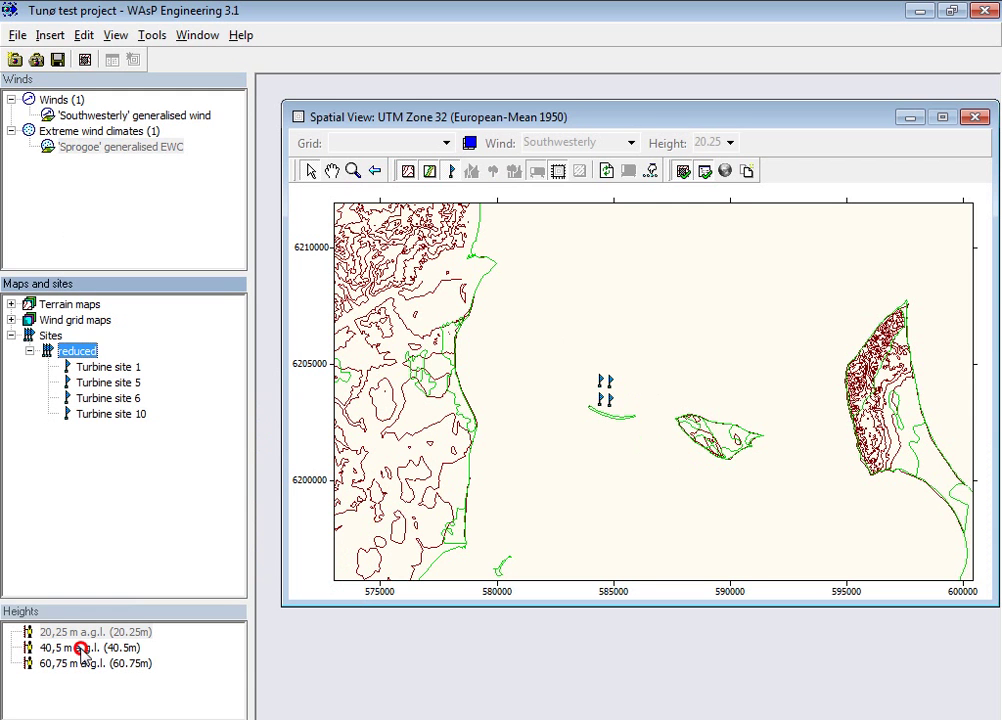
Start Prepare data for WAT and set the wind atlas to Tunø wind atlas.lib
click(153, 37)
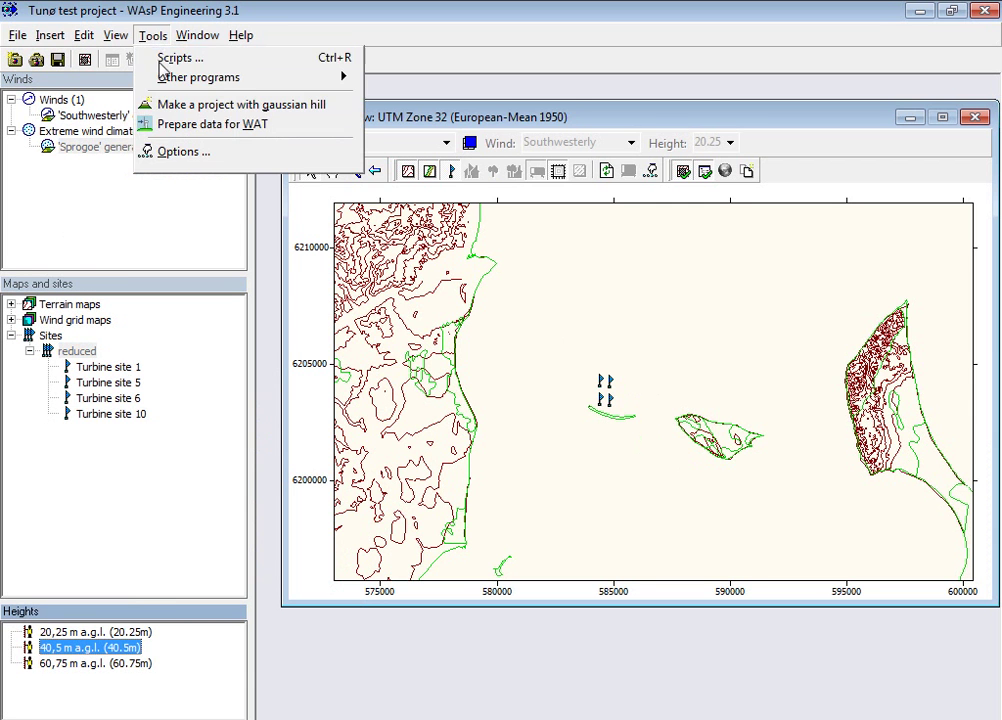
click(190, 124)
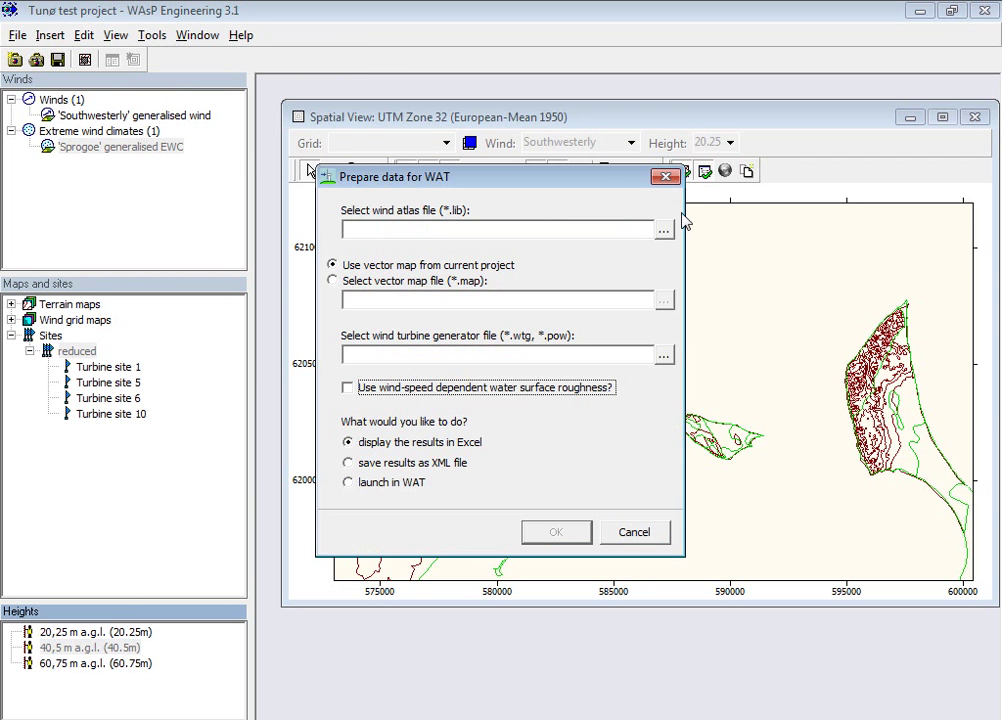
click(663, 231)
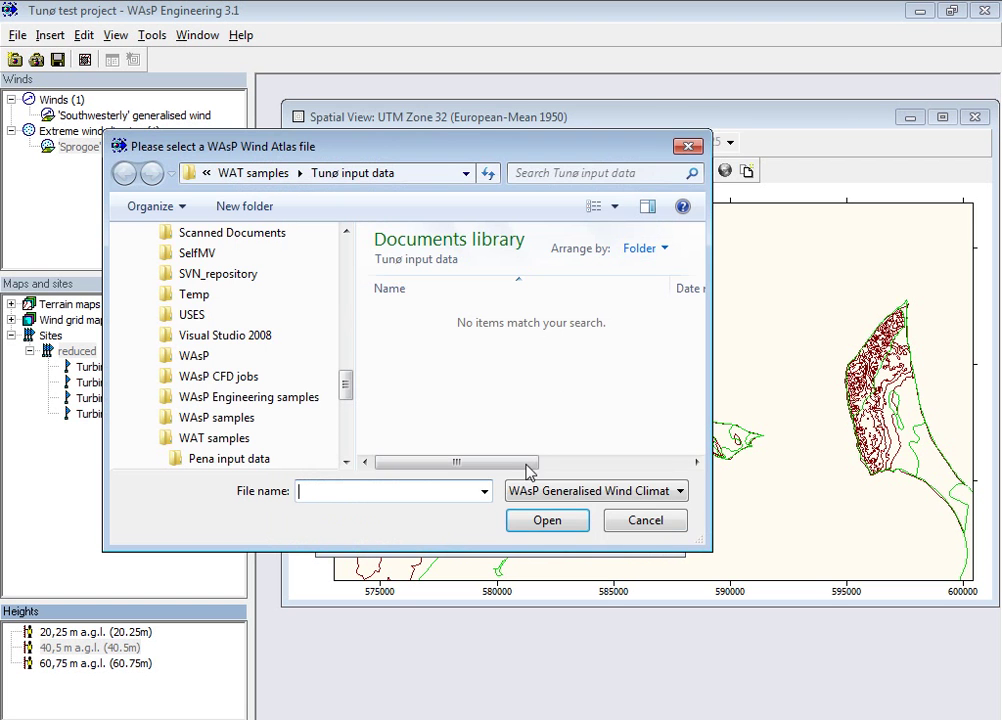
click(681, 491)
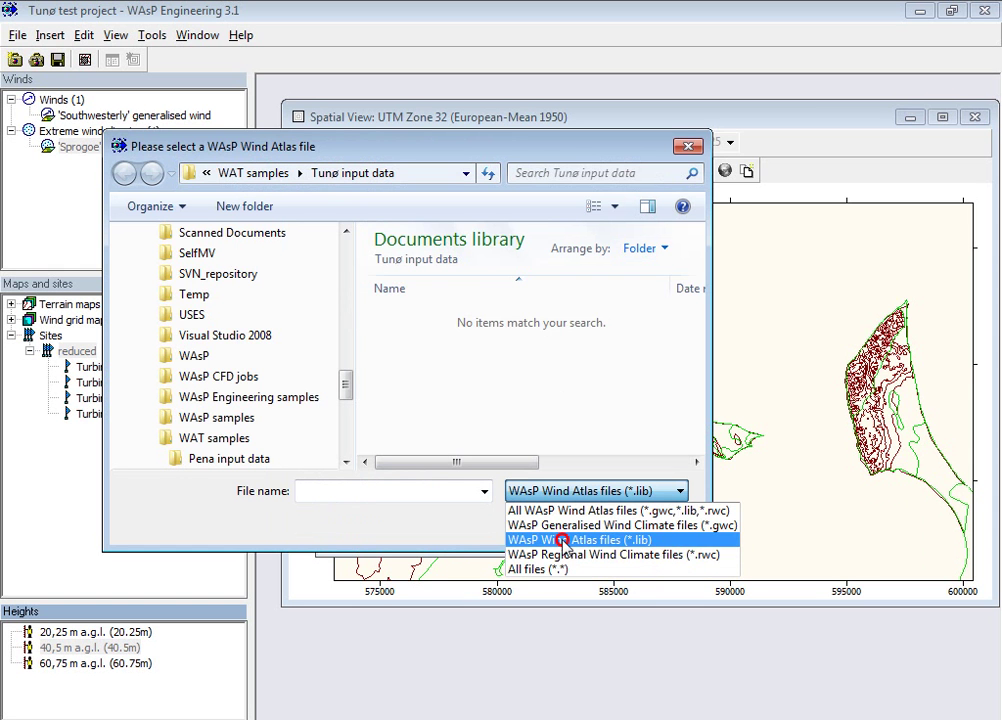
click(535, 540)
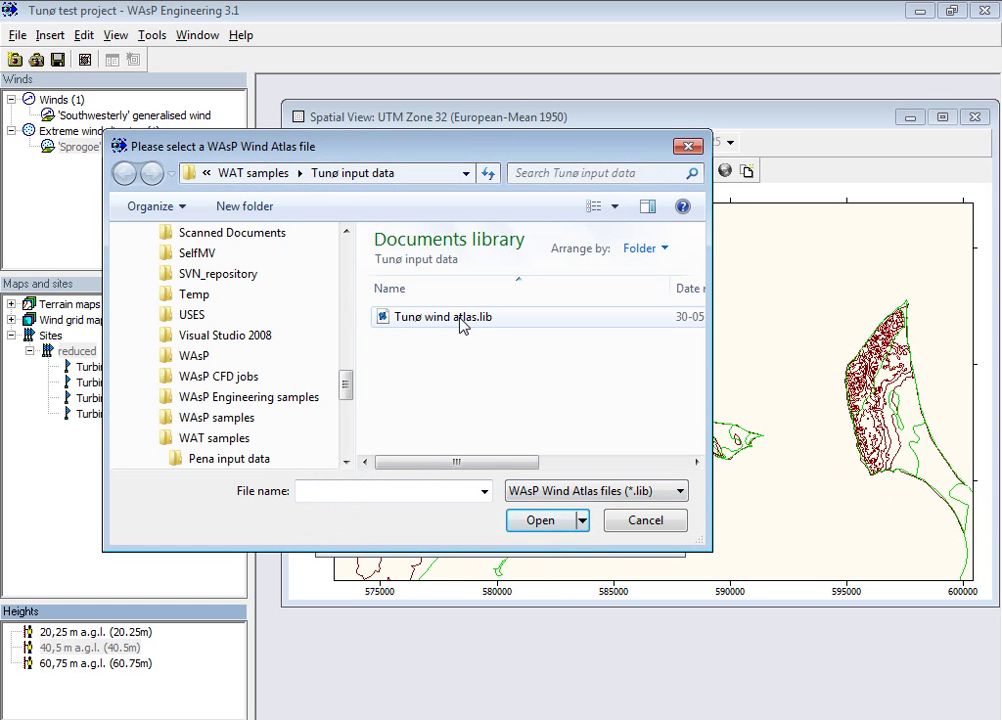
double_click(462, 325)
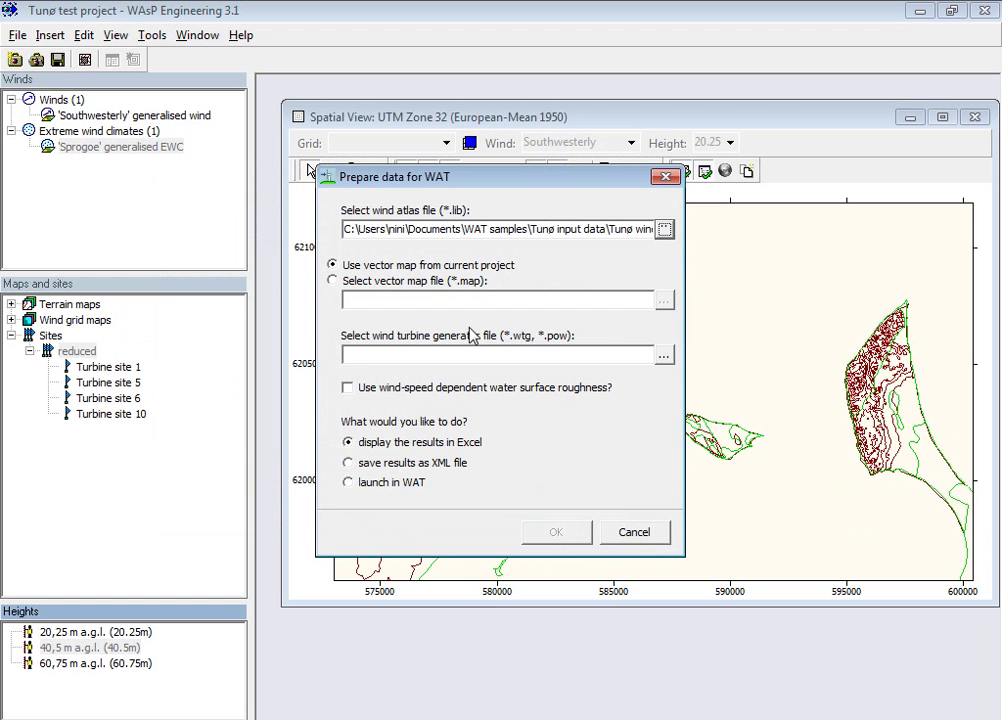
Set the wind turbine generator file to Vestas V39 (500 kW).pow
click(663, 355)
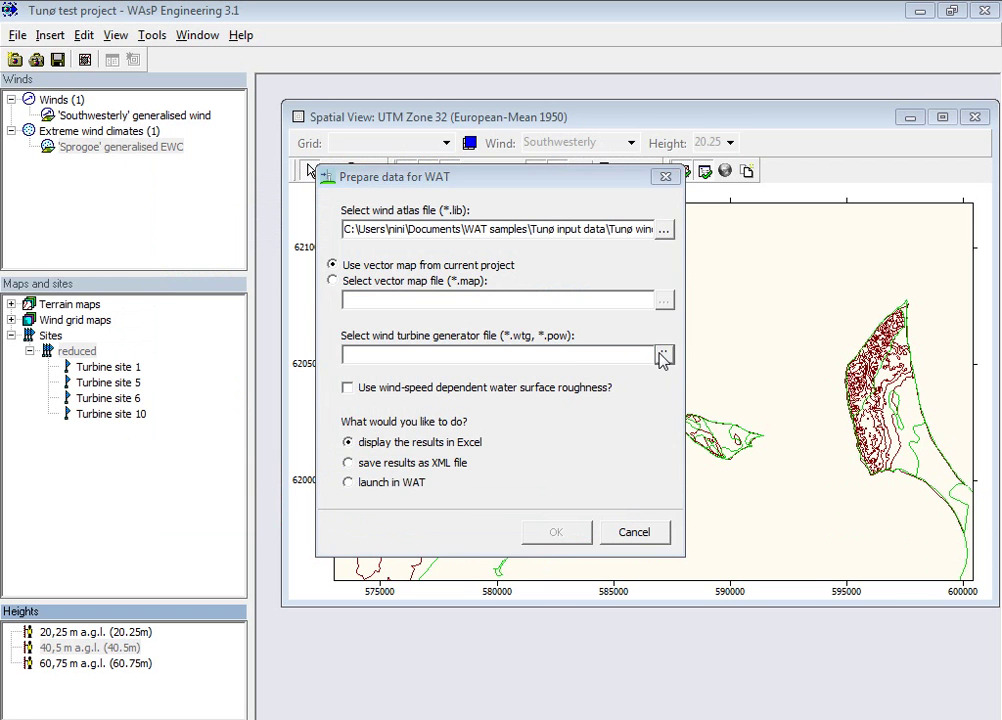
click(413, 318)
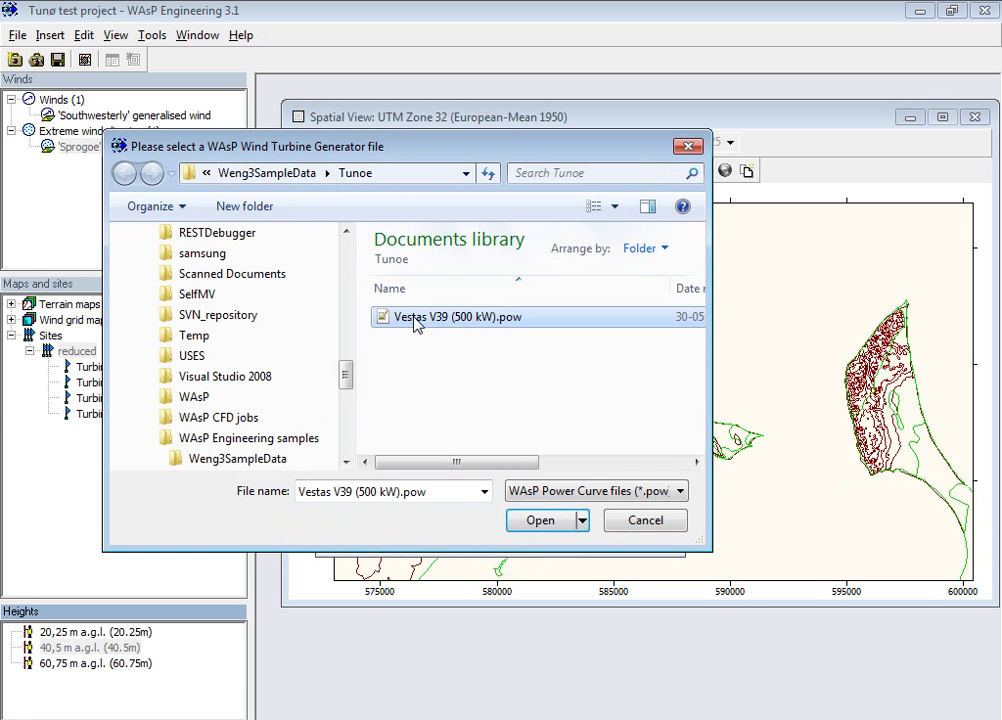
double_click(413, 318)
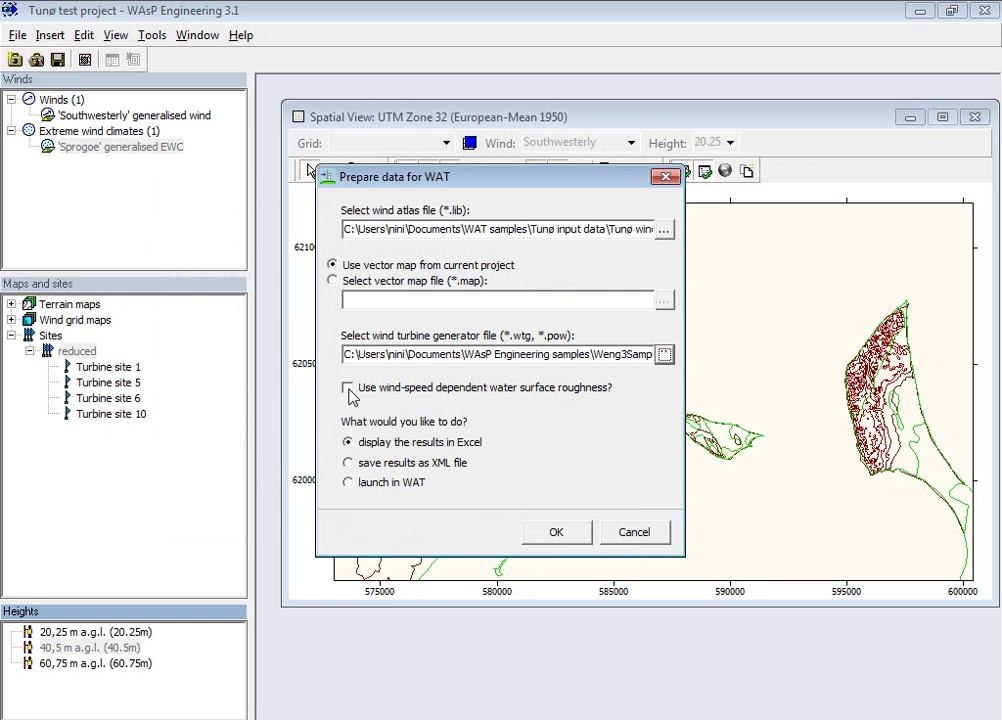
Enable wind-speed dependent water surface roughness in WAsP Engineering 3.1
click(348, 388)
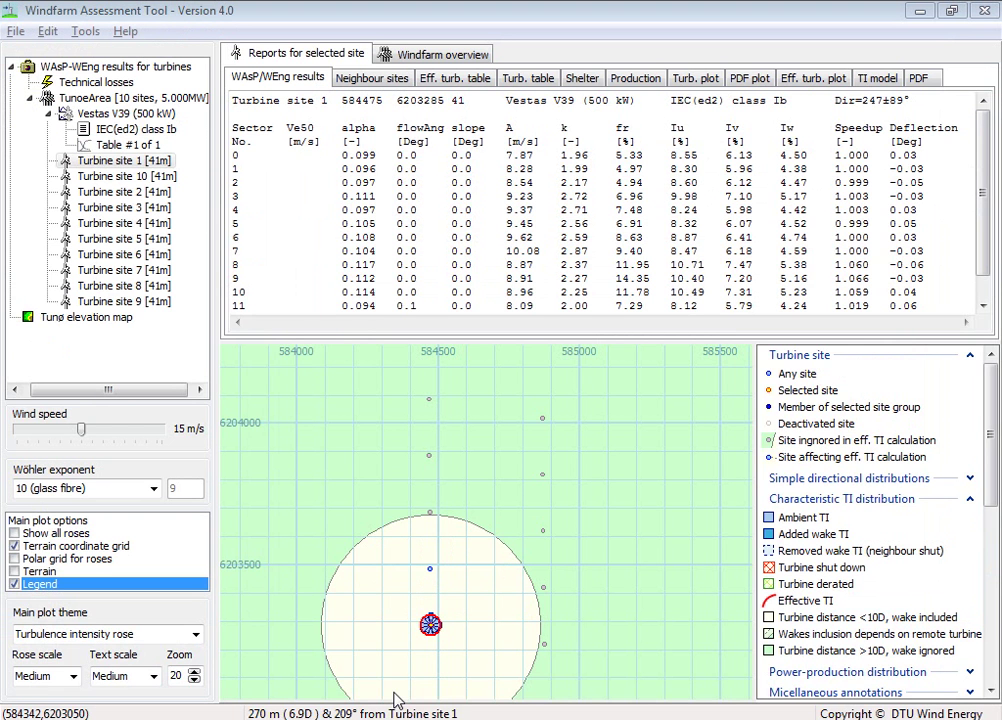
Clear the current 10-site project and begin a new project from WAsP/WEng data
click(15, 34)
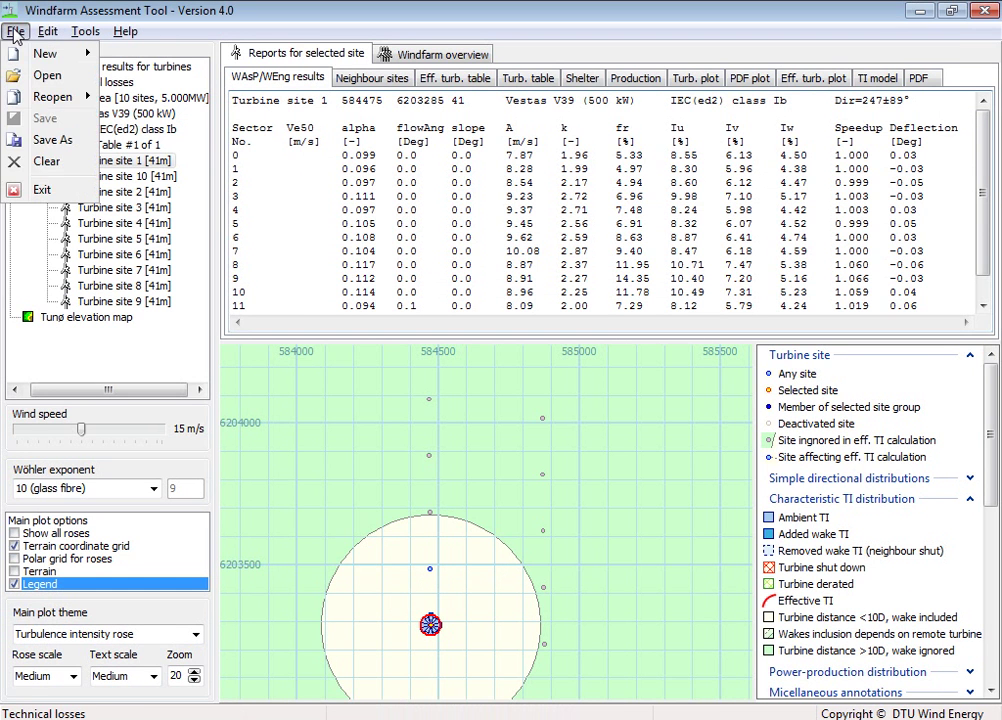
click(38, 166)
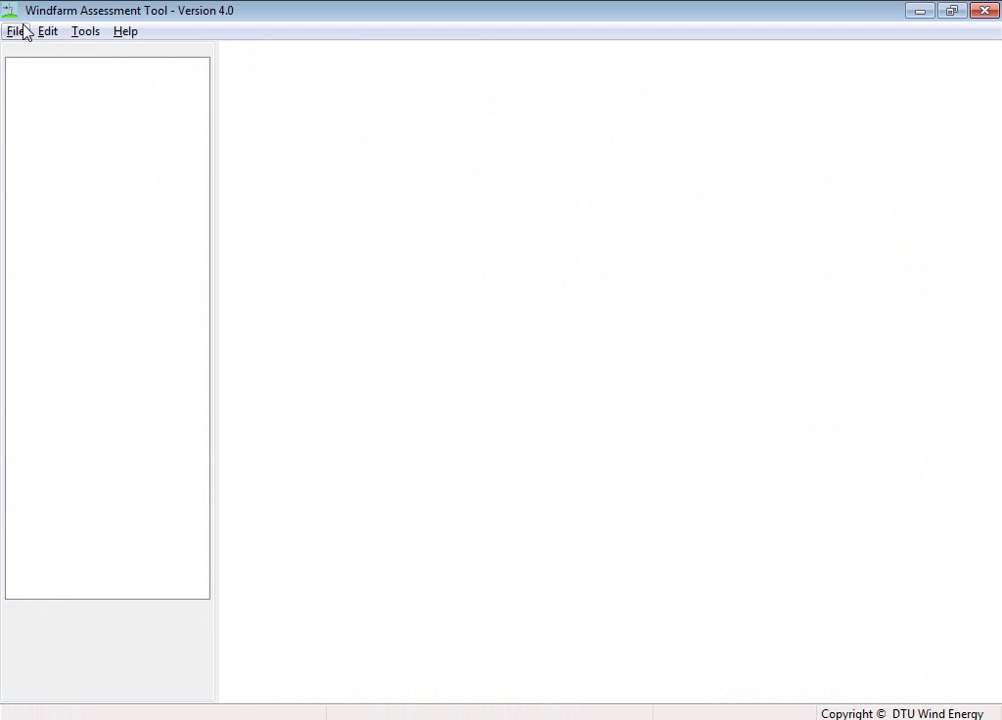
click(22, 31)
mouse_move(24, 58)
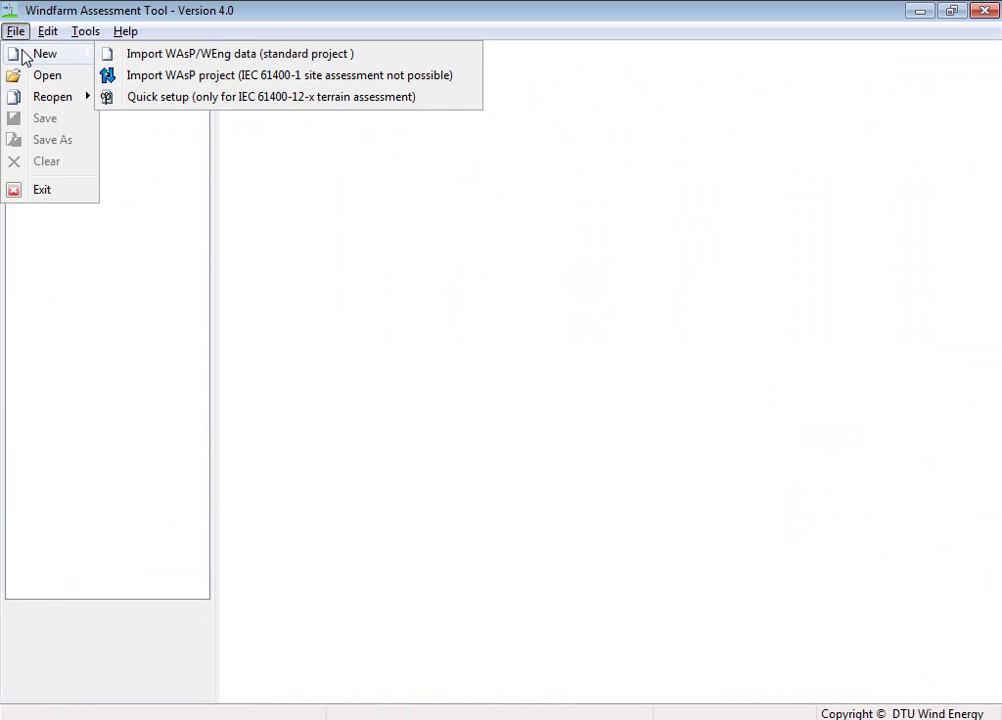
click(137, 56)
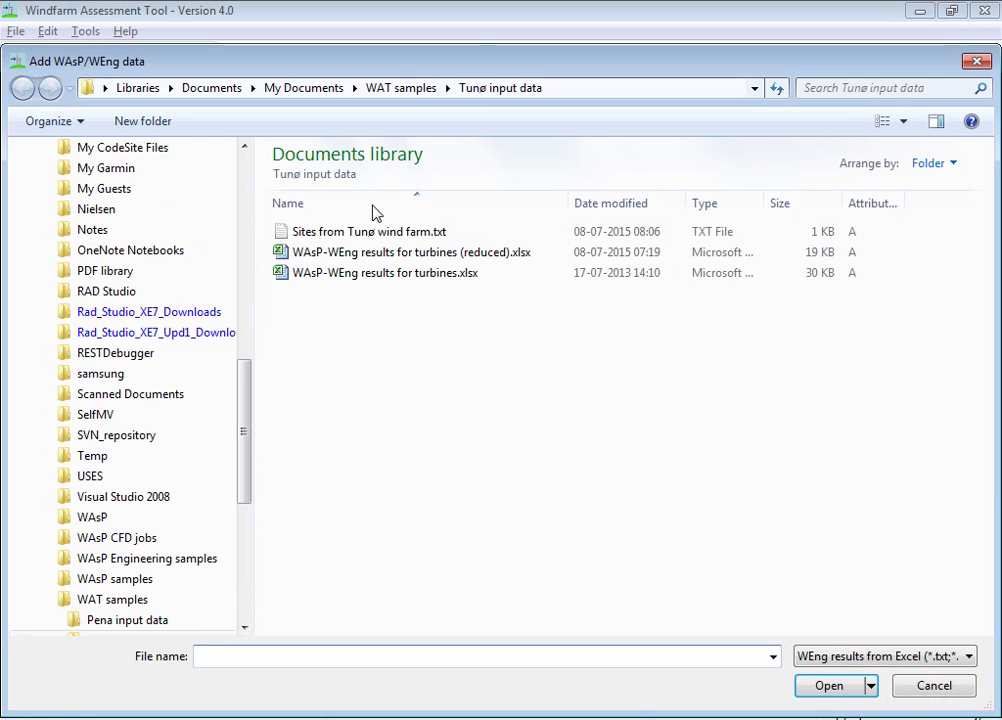
Import the reduced results workbook with the Vestas V39 (500 kW) power curve, certified IEC61400-1 edition 2
double_click(344, 252)
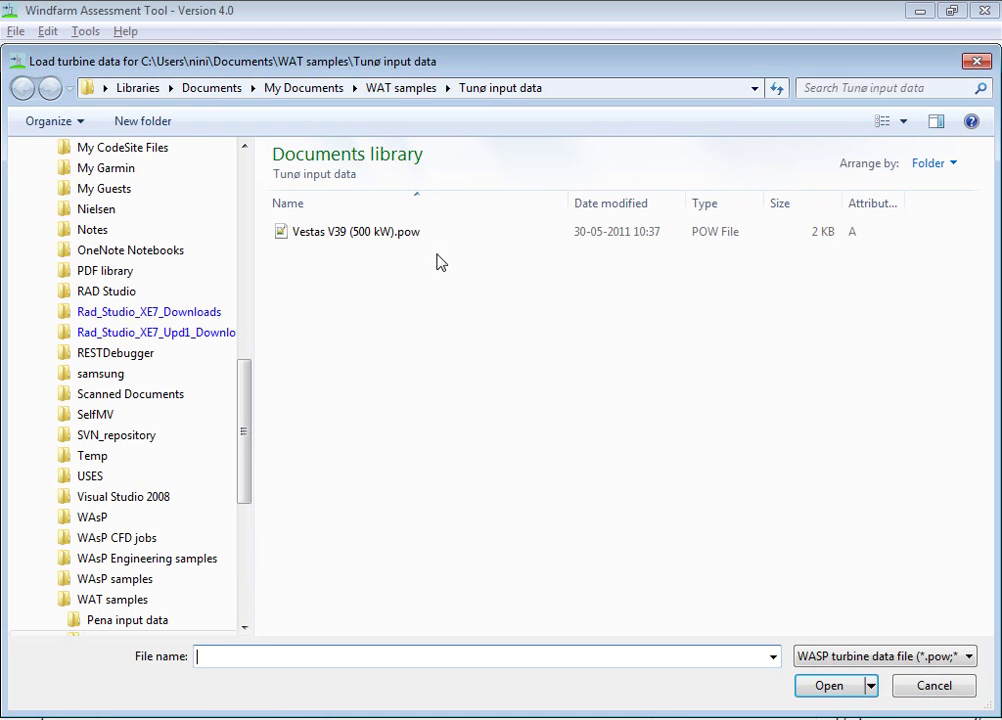
double_click(290, 236)
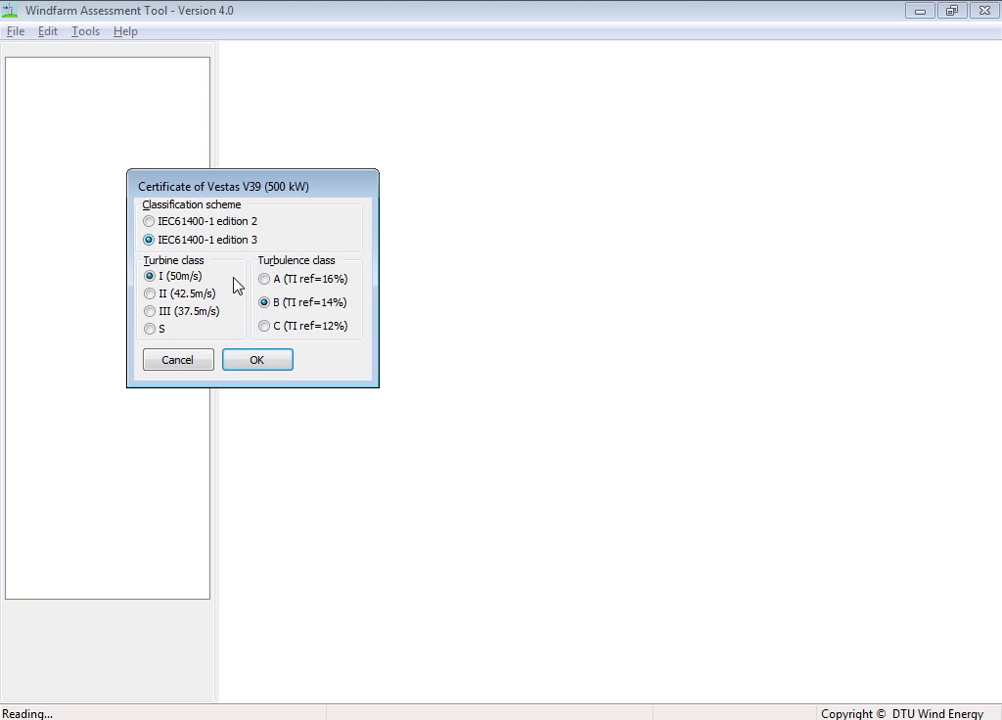
click(149, 221)
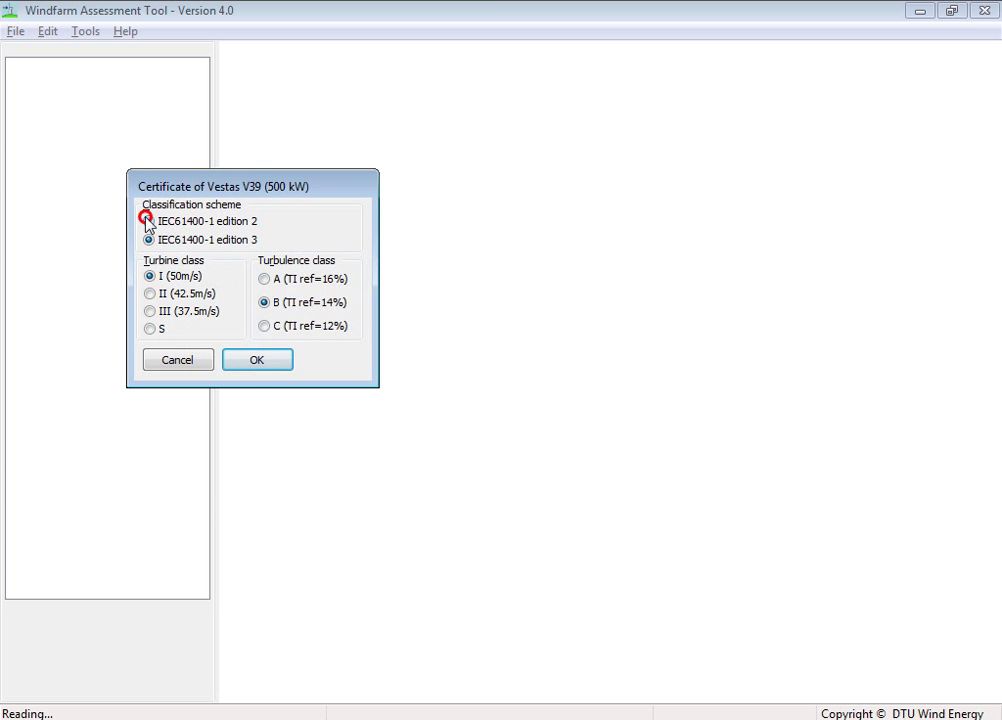
click(258, 361)
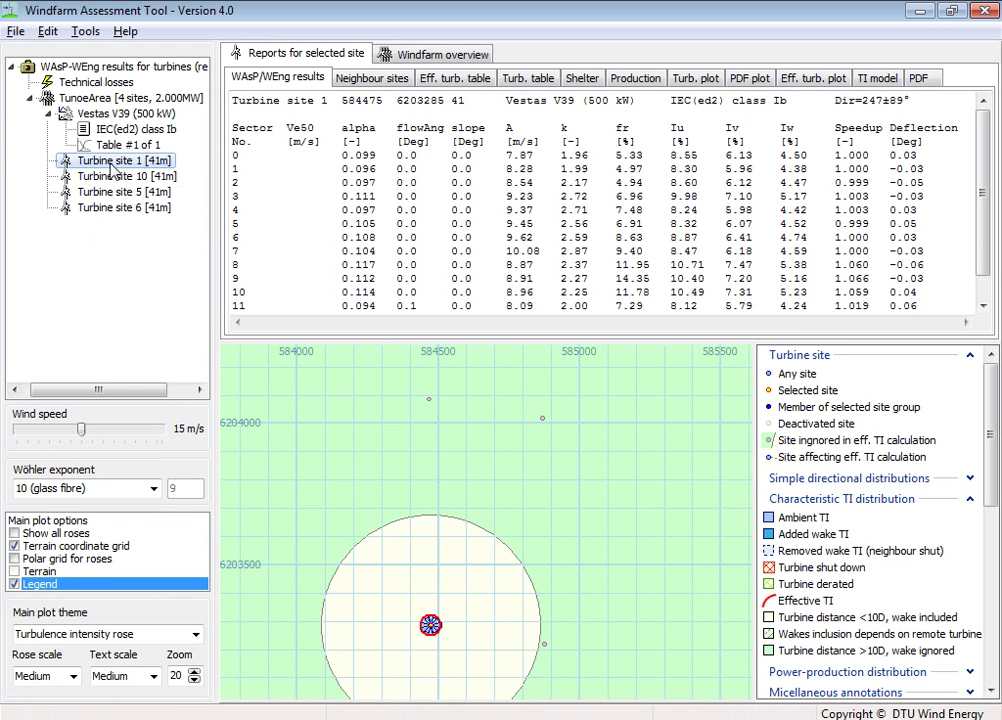
Interpolate TunoeArea to 10 turbine sites by loading 'Sites from Tunø wind farm.txt'
right_click(86, 100)
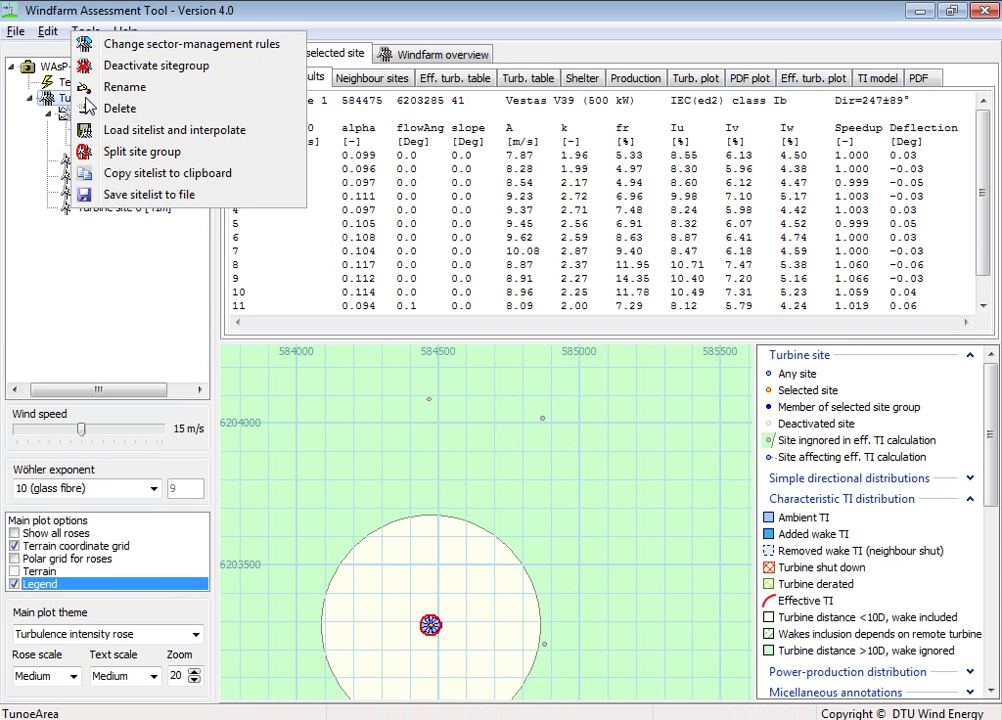
click(190, 141)
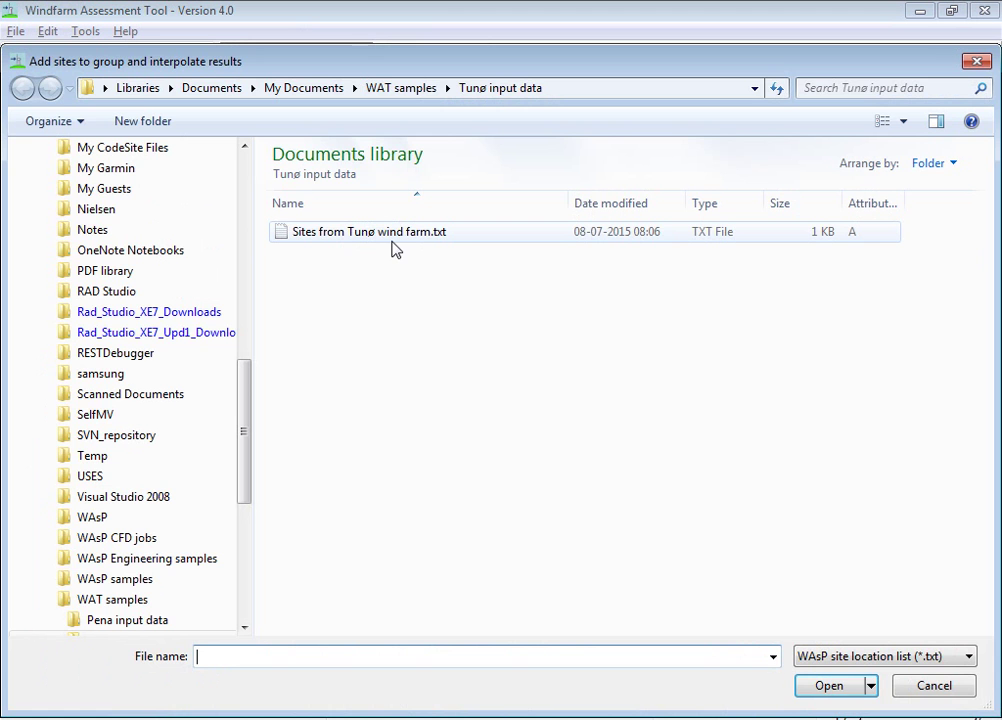
double_click(380, 231)
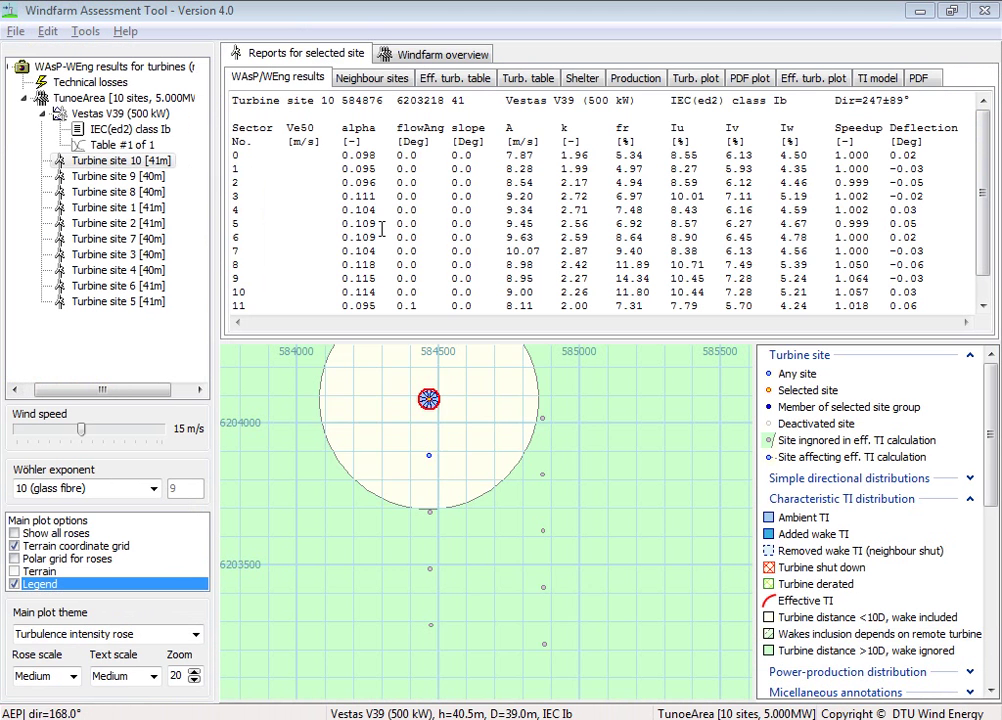